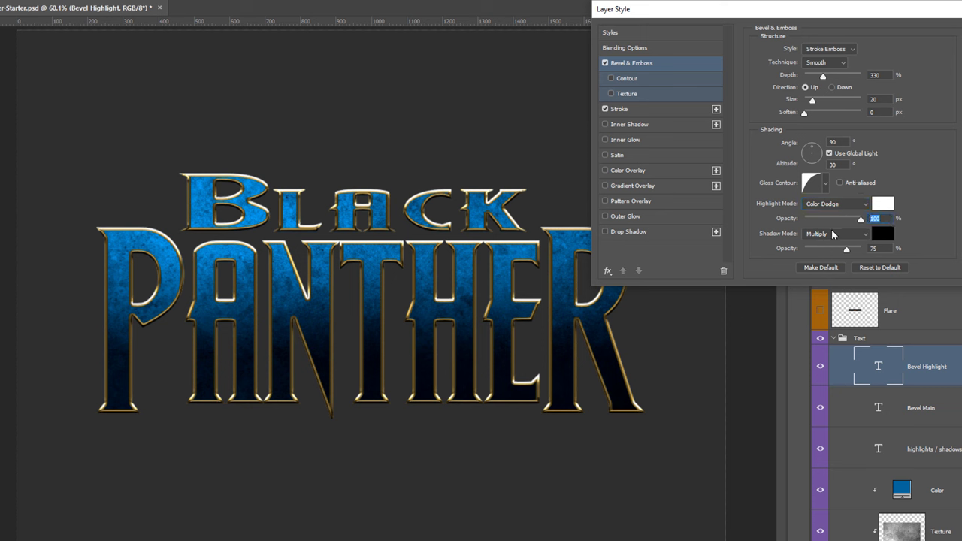
- Set the Bevel Highlight layer's bevel highlight opacity to 50% and shadow opacity to 25%, compare with the preview, and apply the style
type("50")
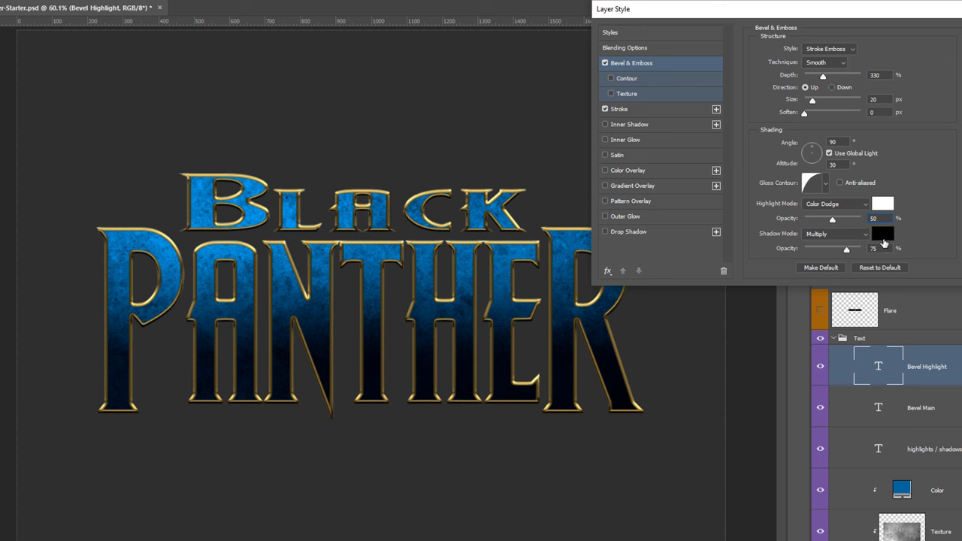
double_click(882, 251)
type("25")
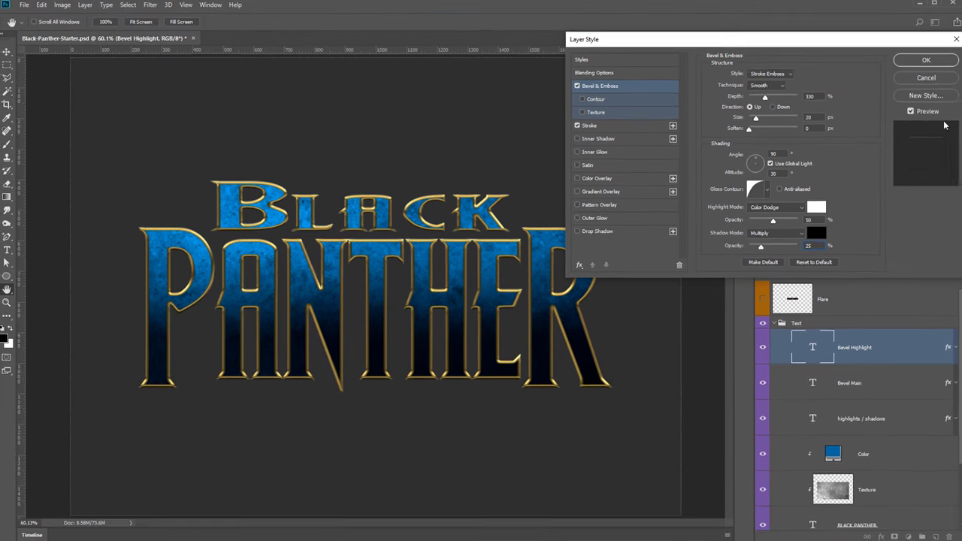
left_click(904, 114)
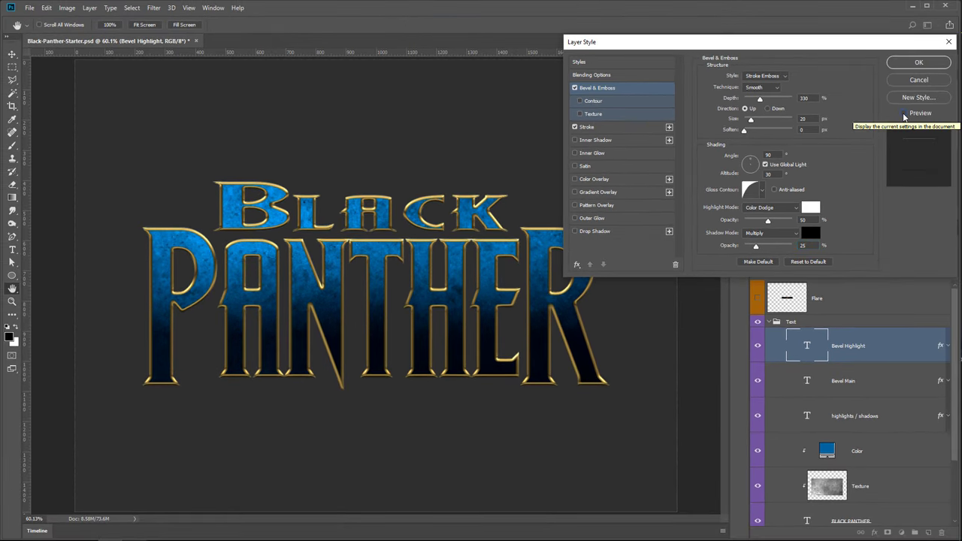
left_click(904, 114)
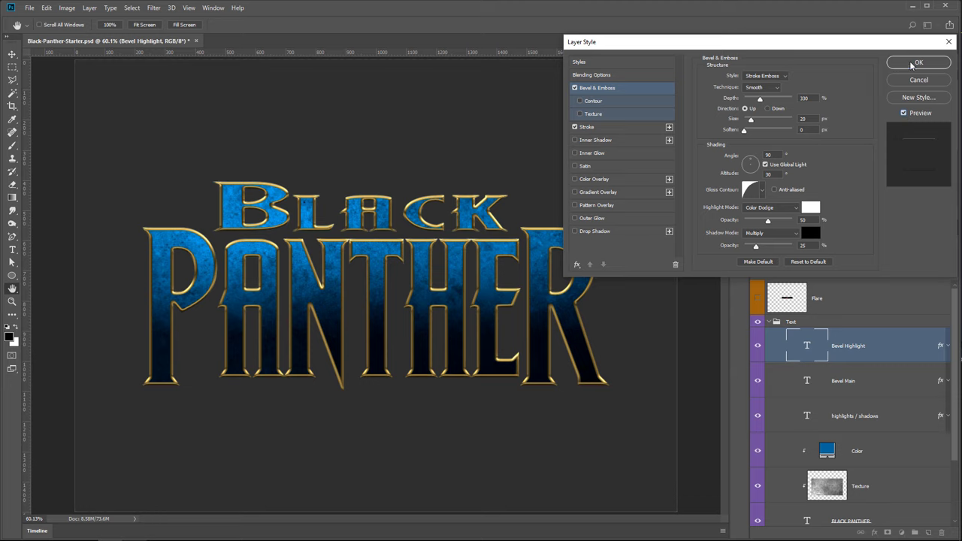
left_click(911, 66)
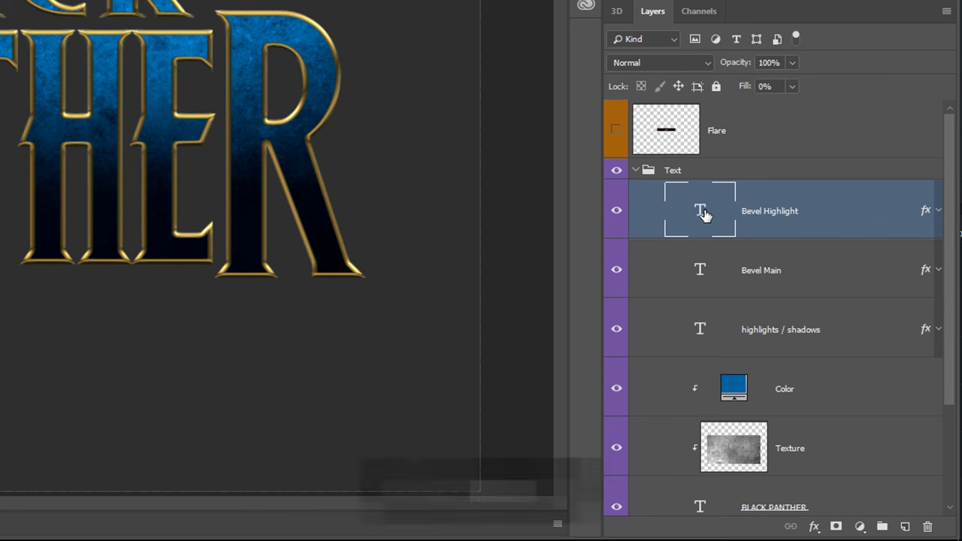
- Duplicate the Bevel Highlight layer and name the copy "Bevel Shadow"
key("ctrl+j")
double_click(803, 218)
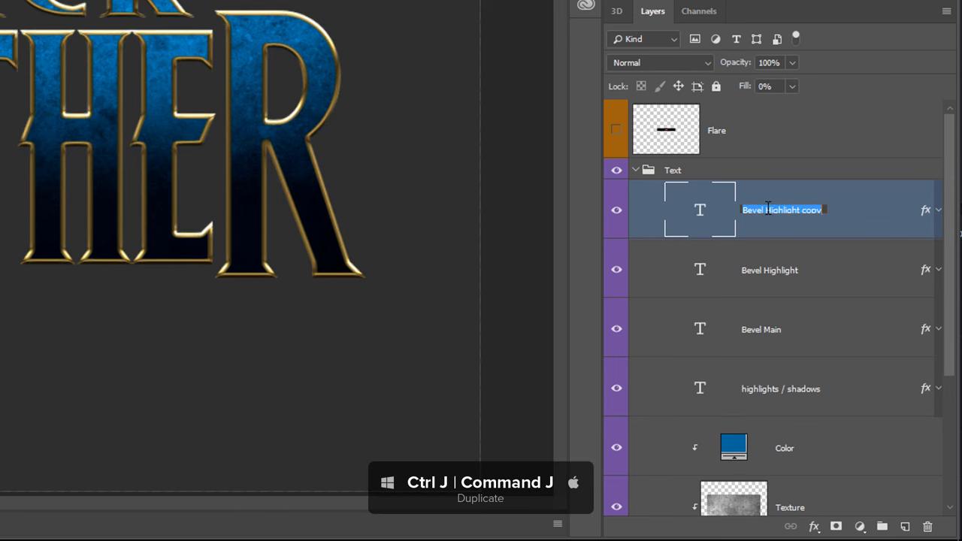
left_click_drag(767, 211, 852, 204)
type("Shadow")
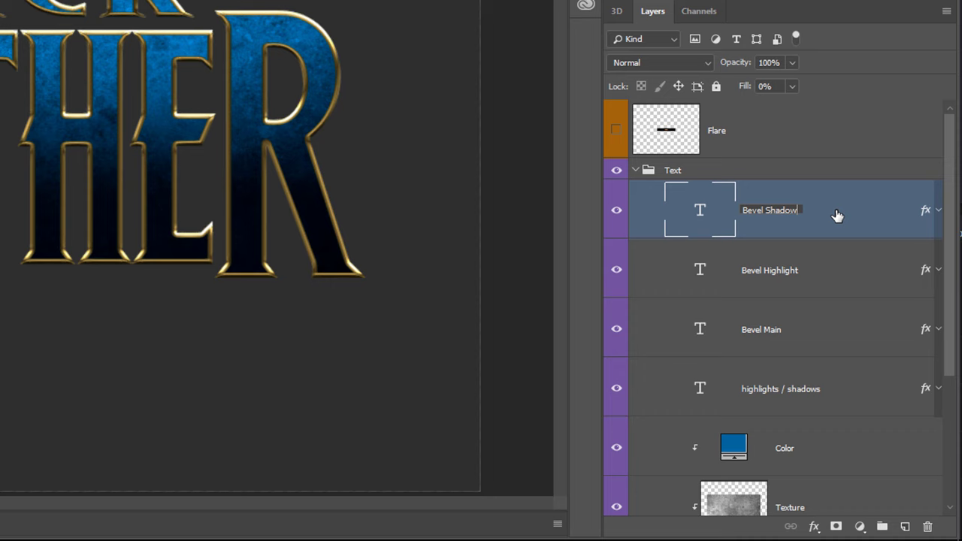
key("Return")
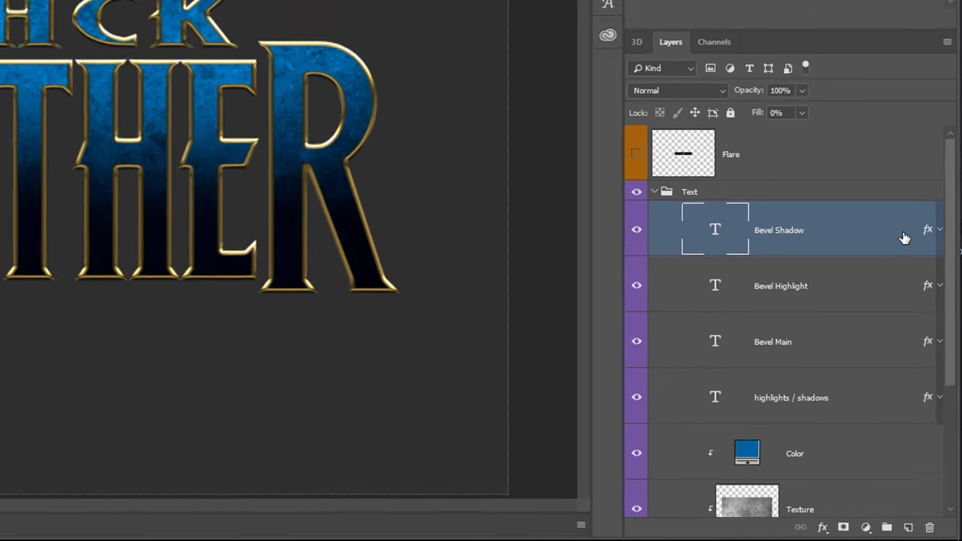
- Increase the stroke size in the Bevel Shadow layer's style
double_click(901, 218)
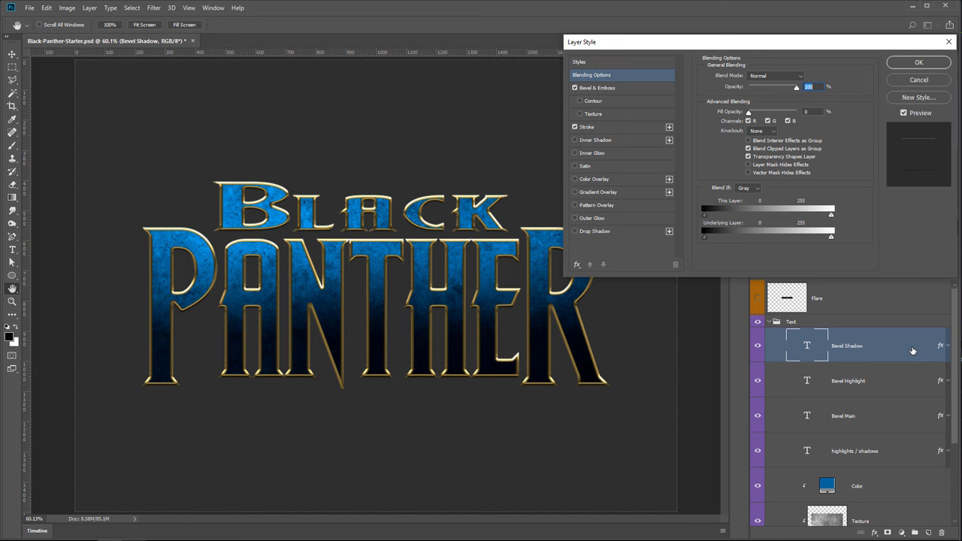
left_click(597, 128)
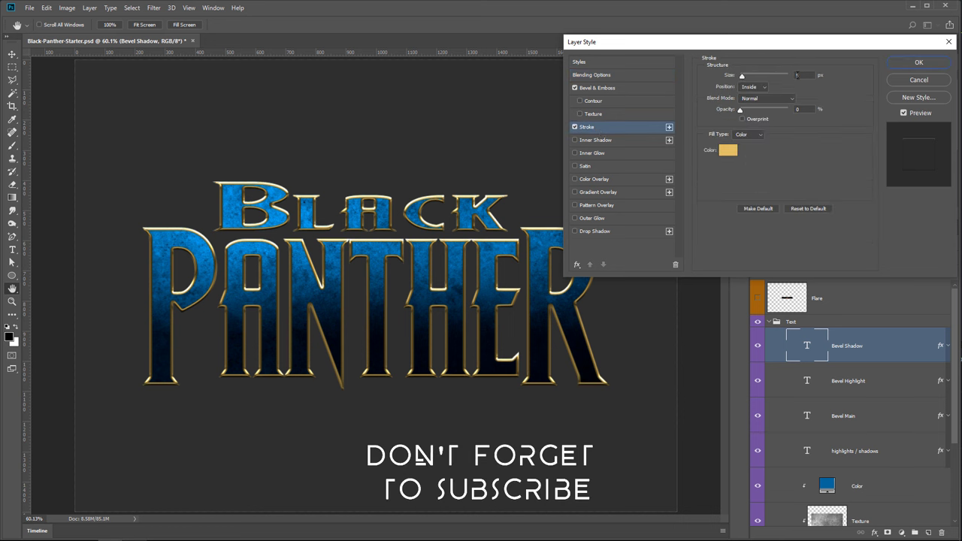
key("Up")
key("Up")
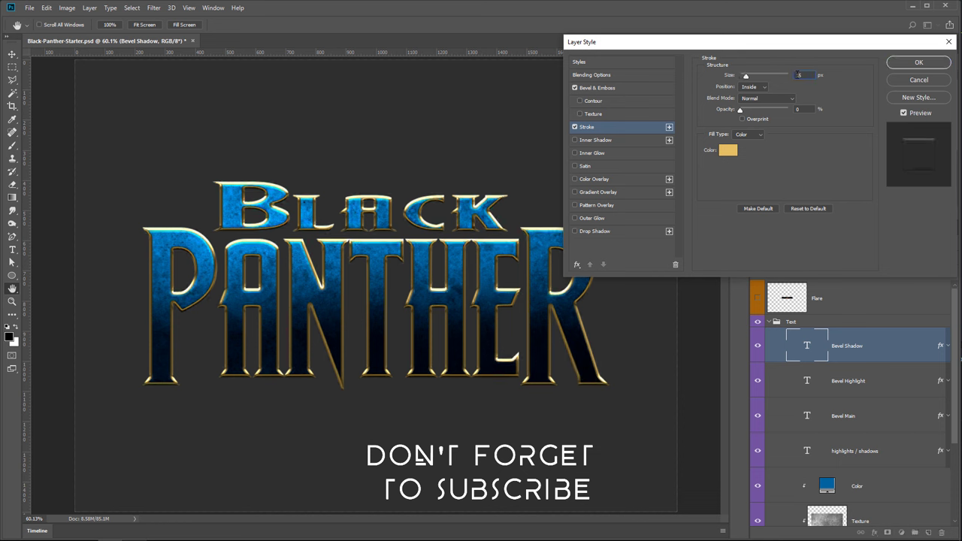
- Give the Bevel Shadow layer's bevel the Ring gloss contour, lower its highlight opacity to 0%, and apply the style
left_click(609, 89)
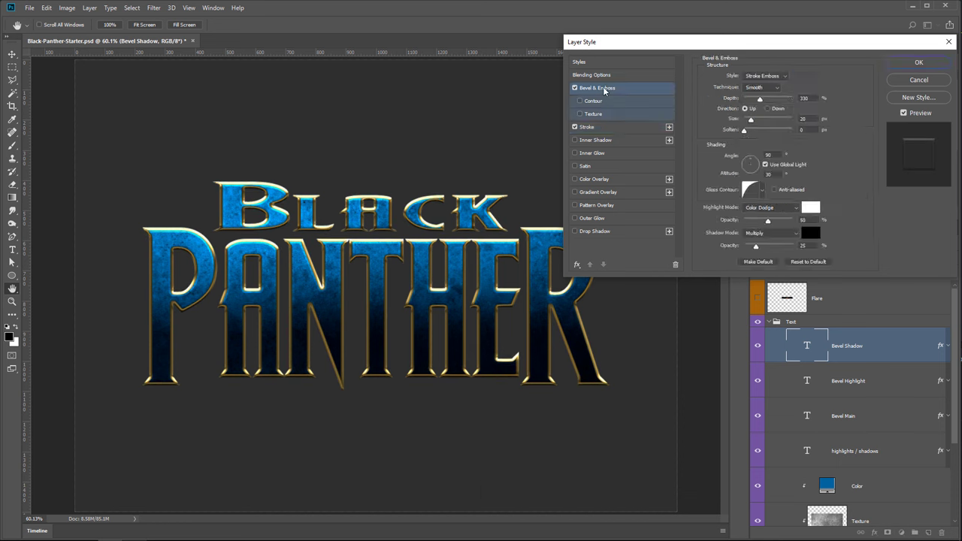
left_click(762, 194)
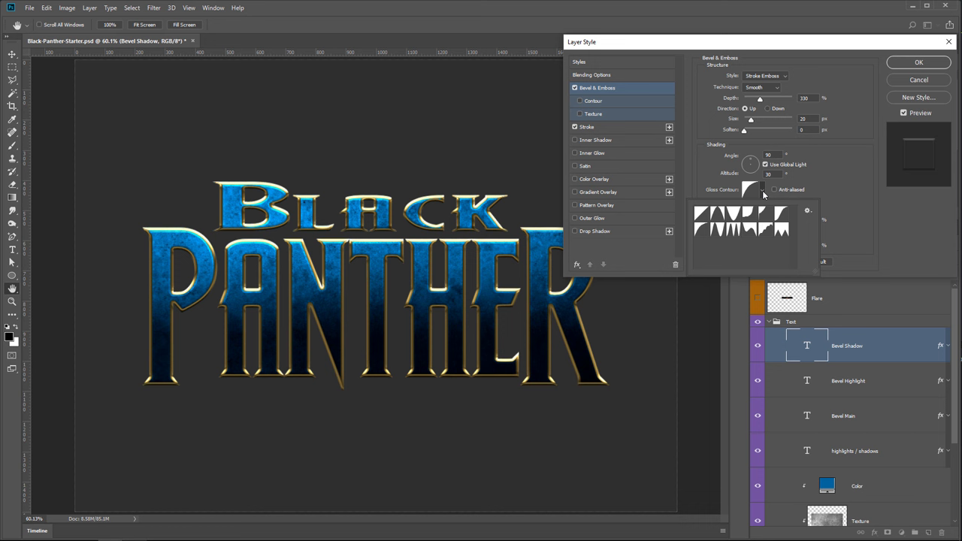
left_click(715, 233)
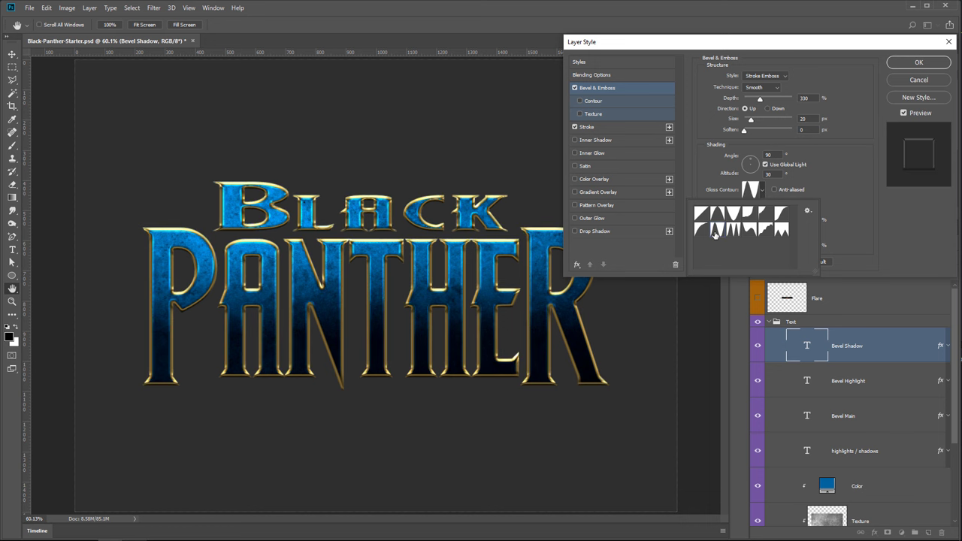
left_click(835, 204)
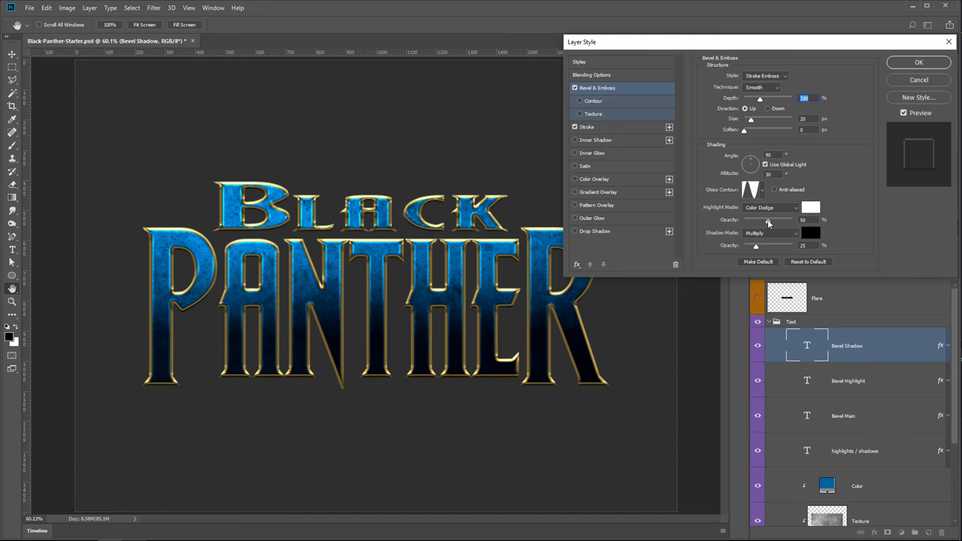
left_click_drag(768, 220, 726, 223)
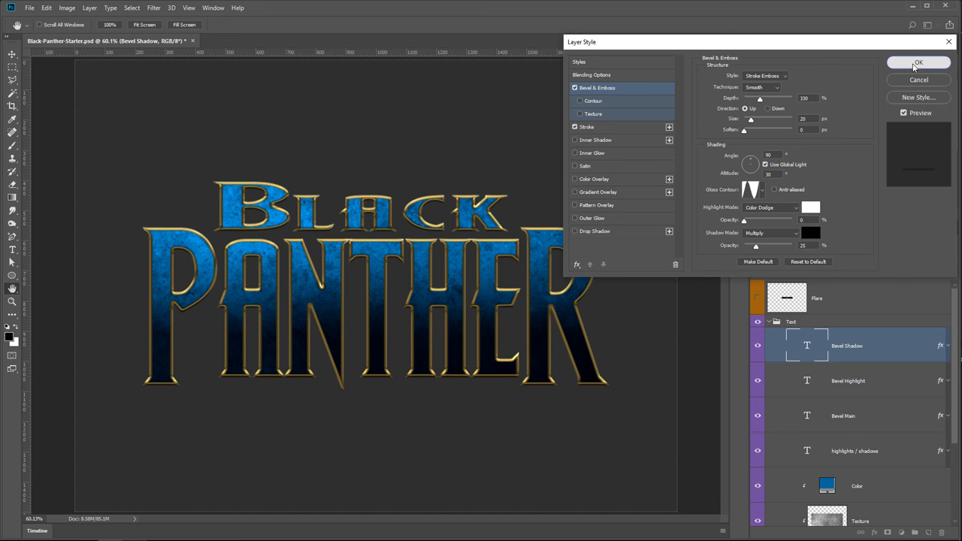
left_click(914, 65)
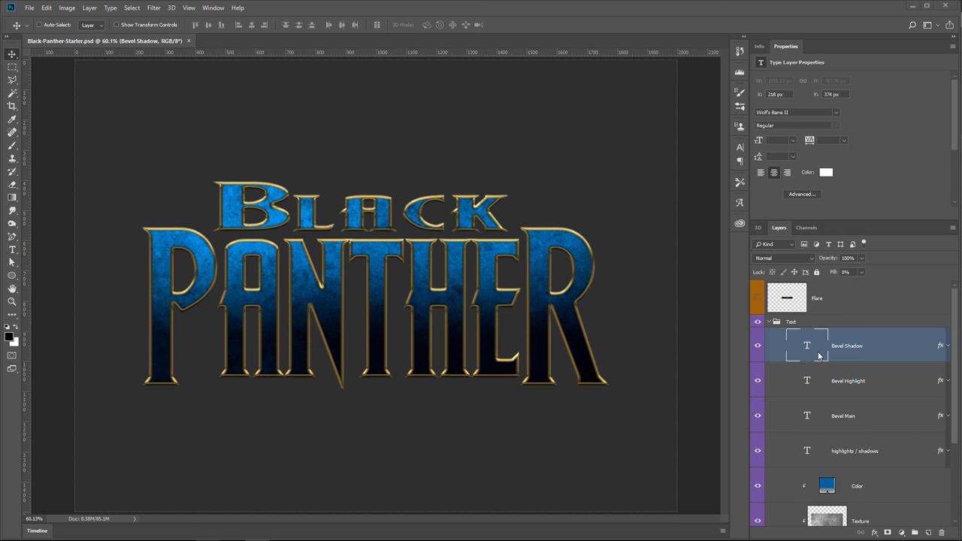
- Duplicate the Bevel Shadow layer and name the copy "Shadow Enhance"
key("ctrl+j")
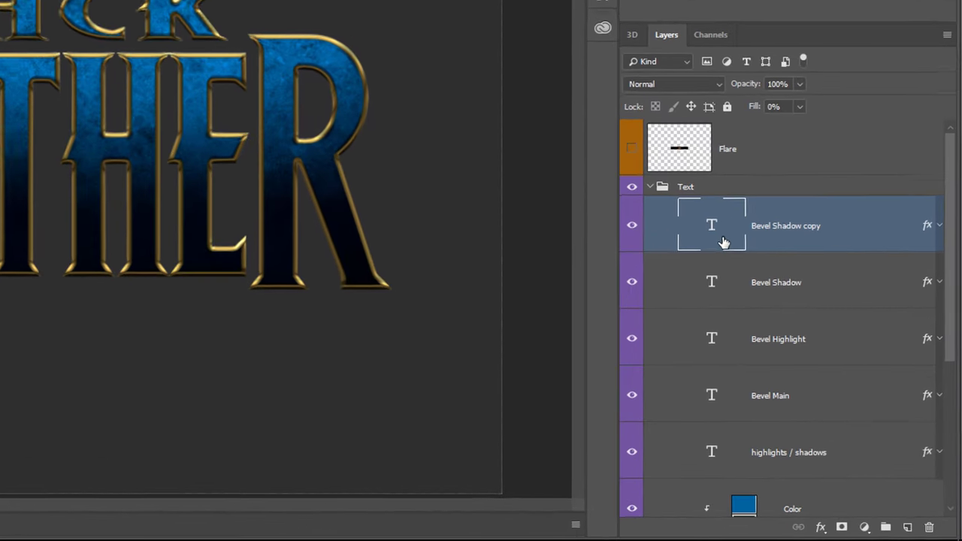
double_click(779, 225)
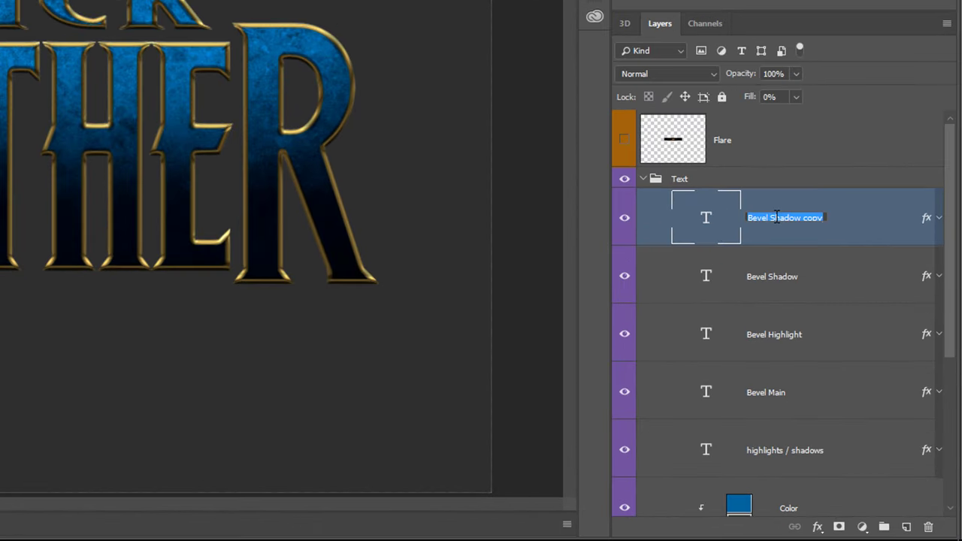
type("Shad")
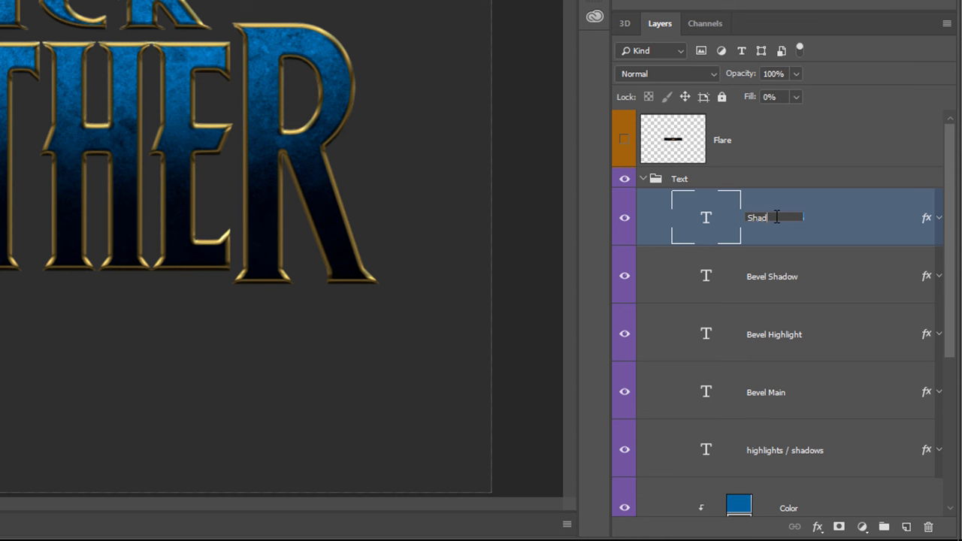
type("ow Enhance")
key("Return")
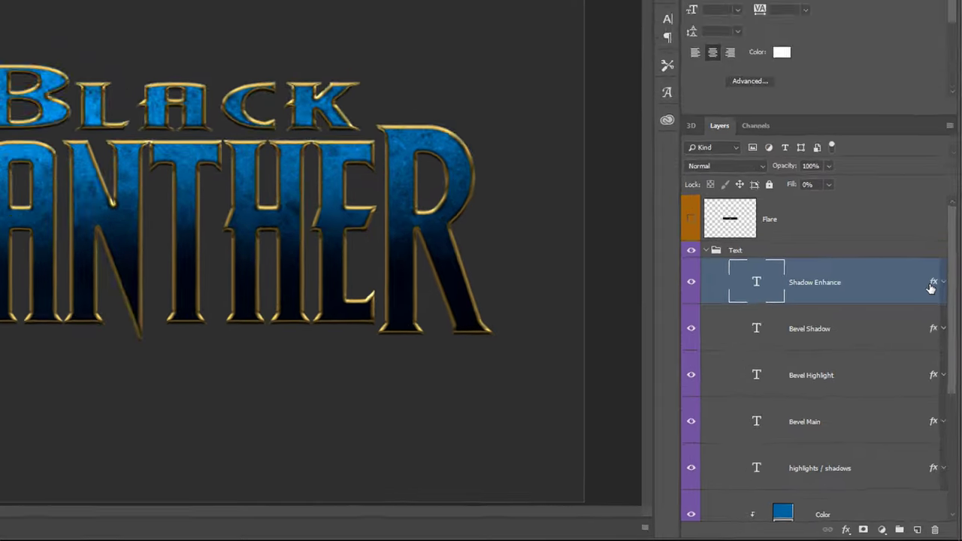
- Disable the stroke on the Shadow Enhance layer and change its Bevel & Emboss style to Inner Bevel
double_click(923, 219)
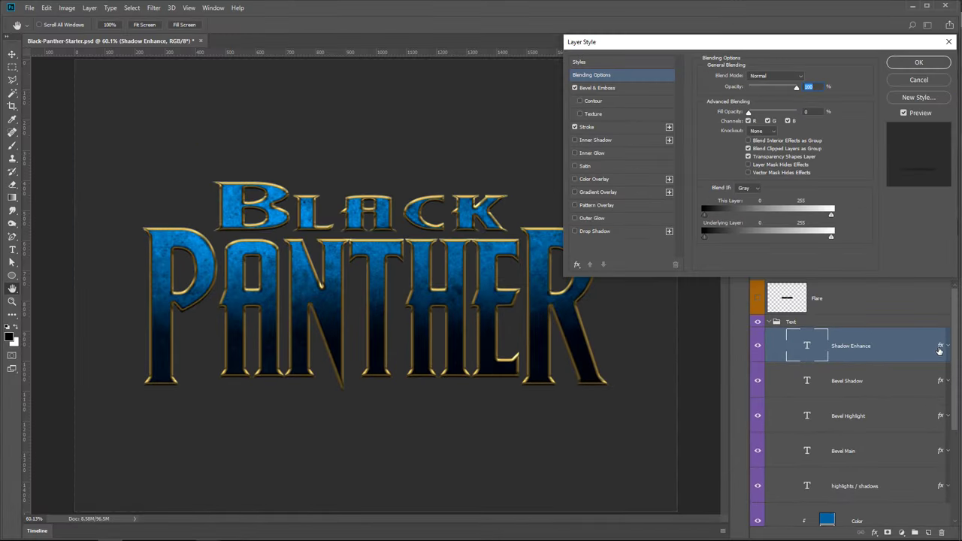
left_click(575, 127)
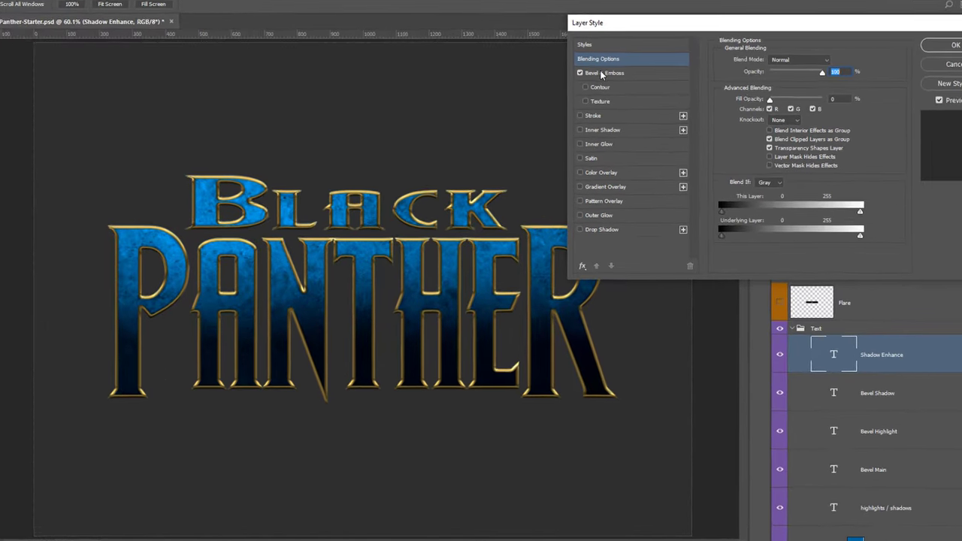
left_click(603, 88)
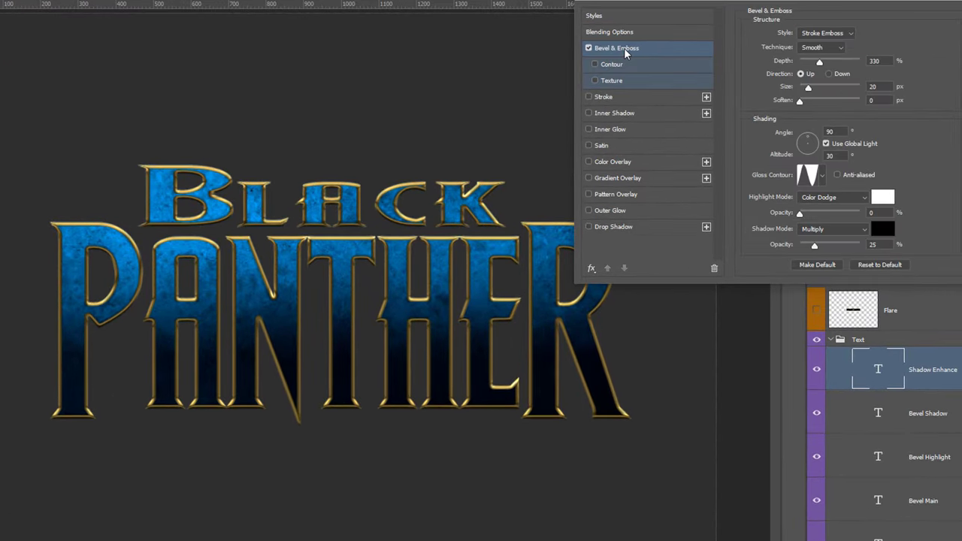
left_click(827, 33)
left_click(831, 57)
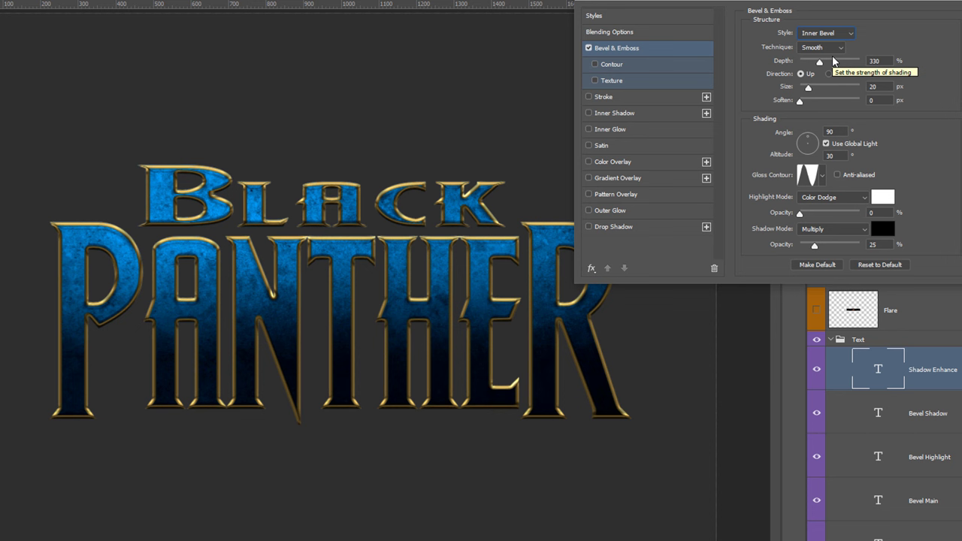
- Set the Shadow Enhance layer's bevel depth to 100% and size to 5 px
left_click(855, 61)
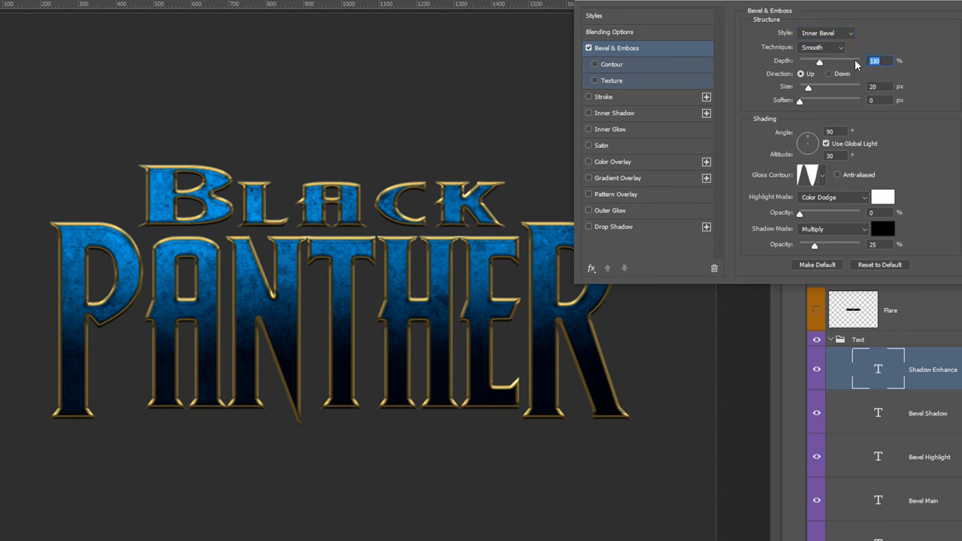
type("100")
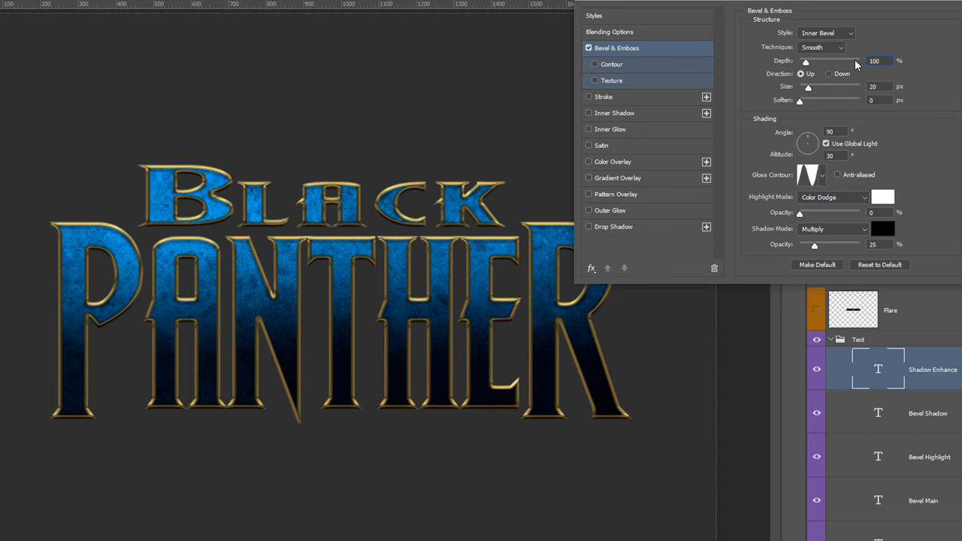
key("Tab")
type("5")
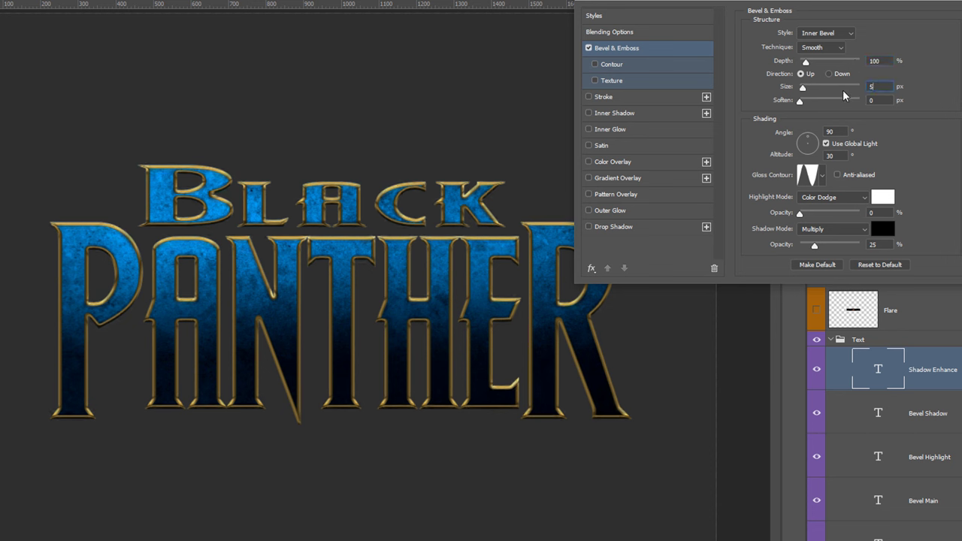
- Choose the Linear gloss contour for the Shadow Enhance bevel, set its shadow opacity to 30%, and apply the style
left_click(822, 176)
left_click(751, 211)
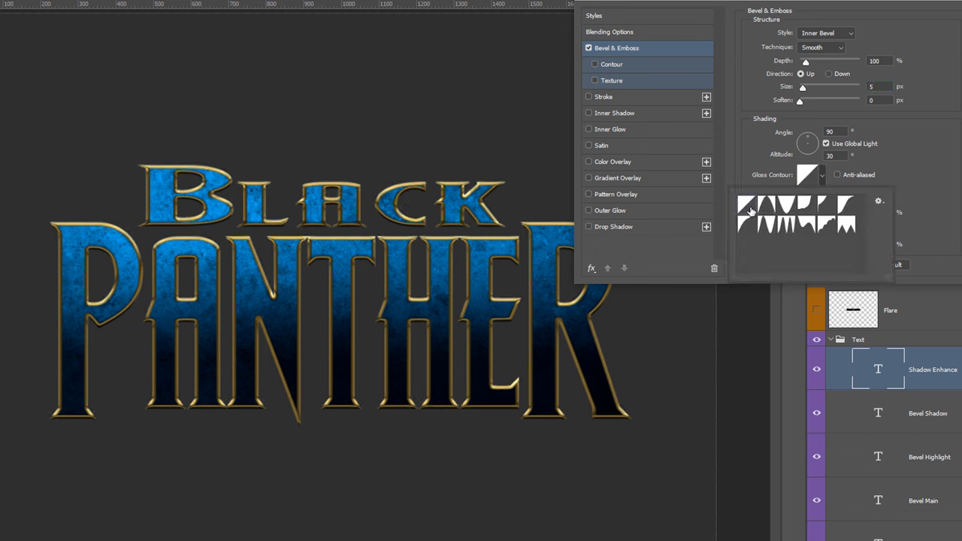
left_click(951, 209)
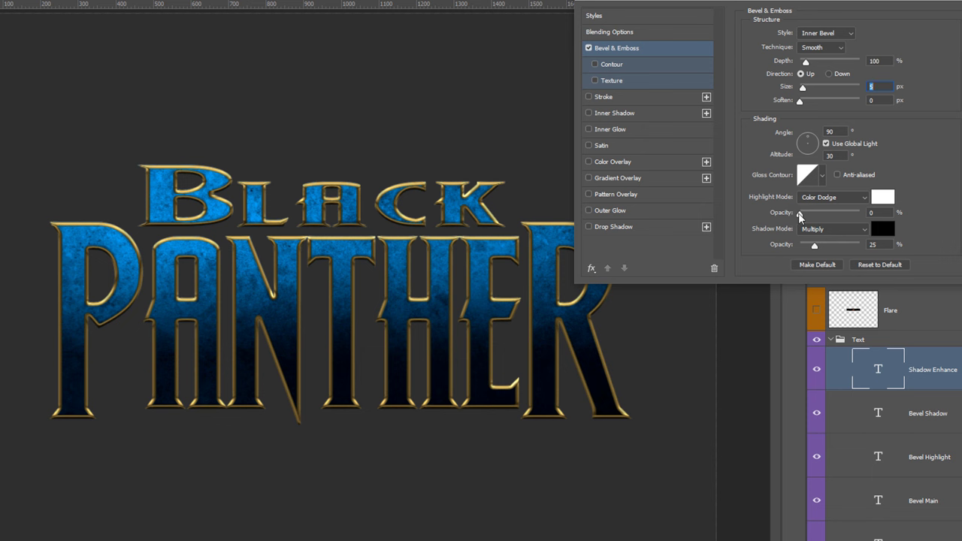
left_click(869, 244)
type("30")
key("Tab")
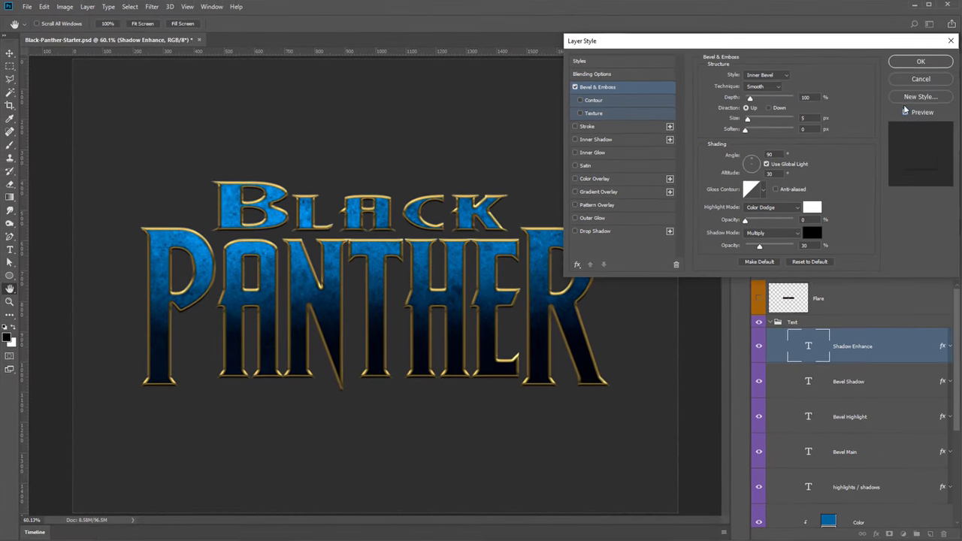
left_click(921, 61)
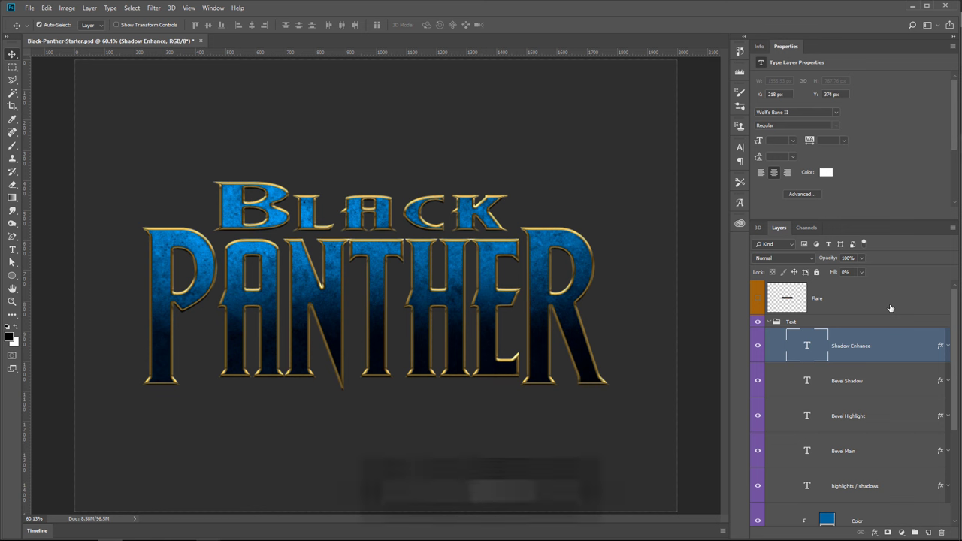
- Duplicate the Shadow Enhance layer and open the copy's Bevel & Emboss settings
key("ctrl+j")
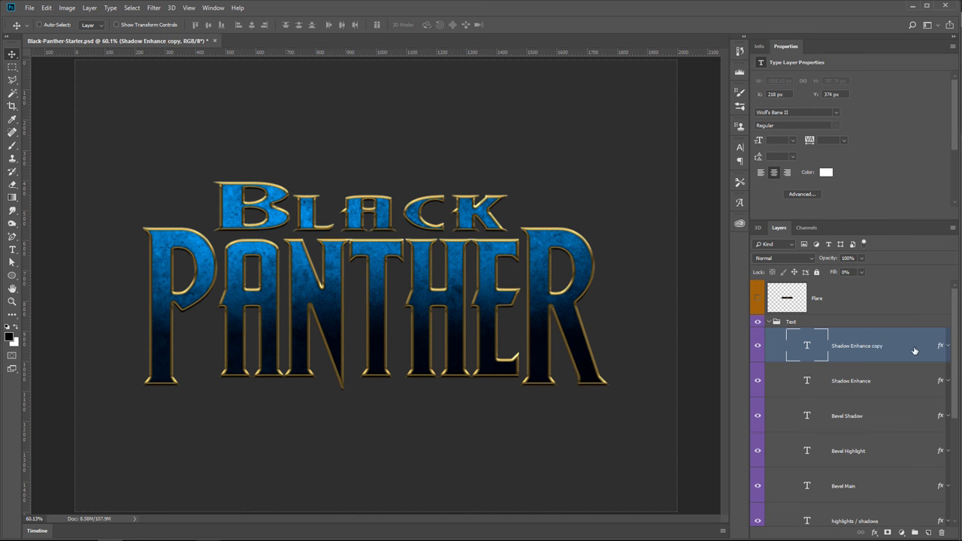
double_click(939, 347)
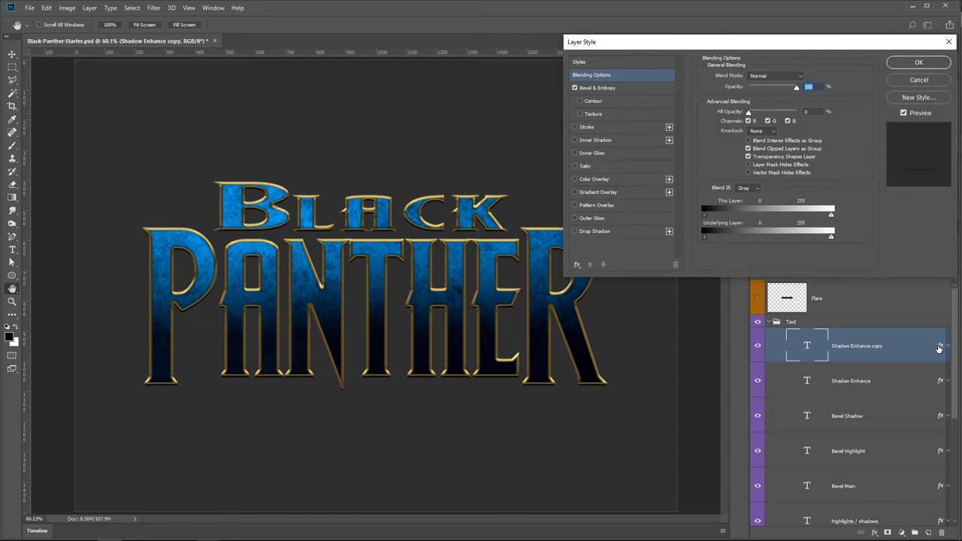
left_click(597, 88)
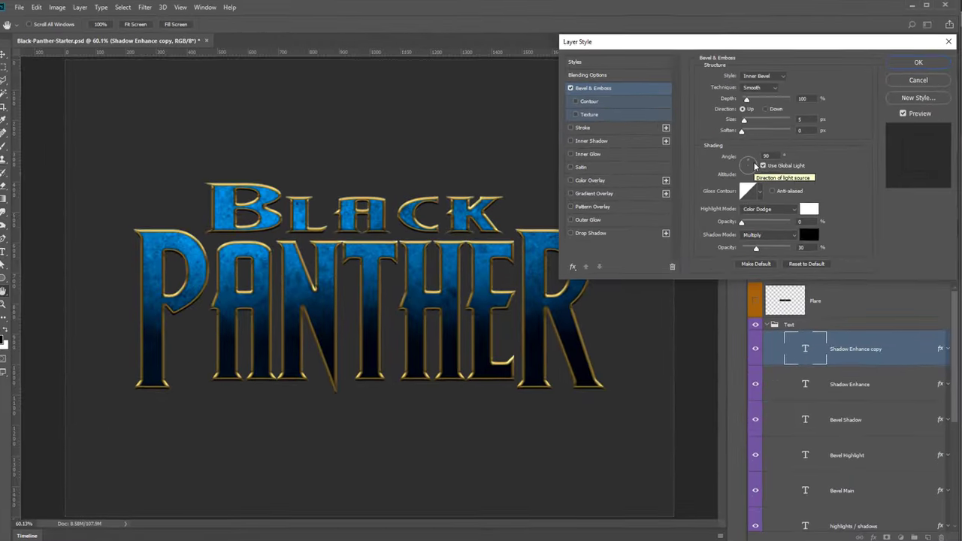
- Try other global light angles for the bevel and restore the angle to 90° and the altitude to 30°
left_click(504, 284)
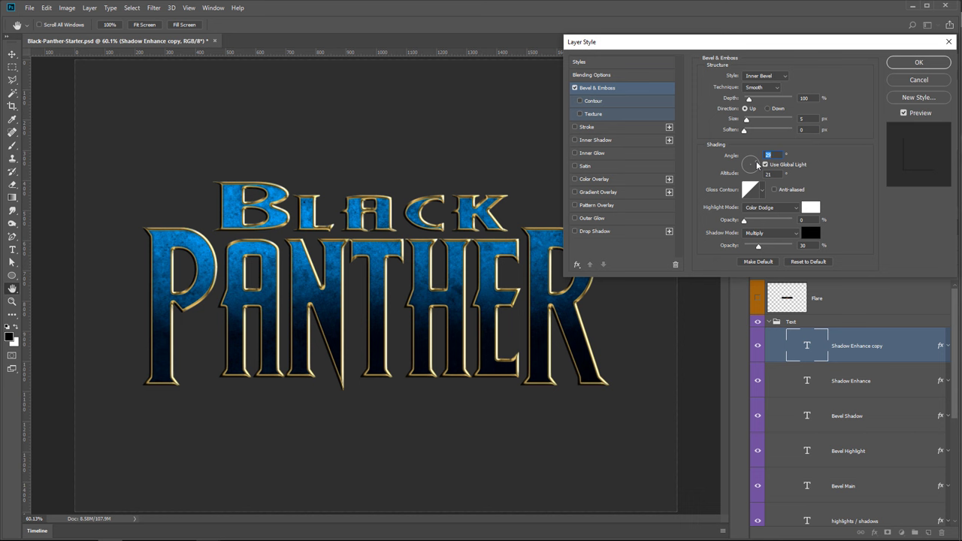
mouse_move(757, 165)
left_mouse_down()
mouse_move(752, 174)
mouse_move(761, 164)
left_mouse_up()
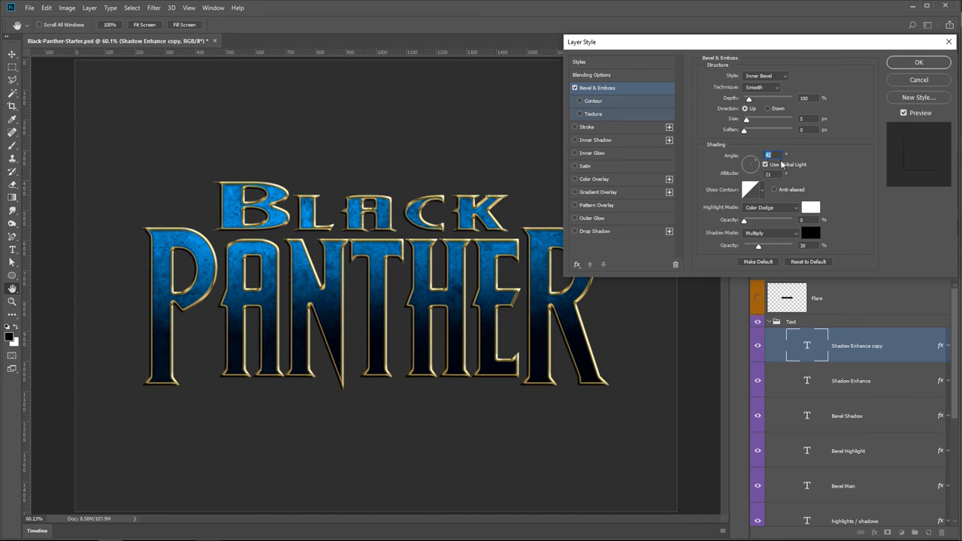
type("90")
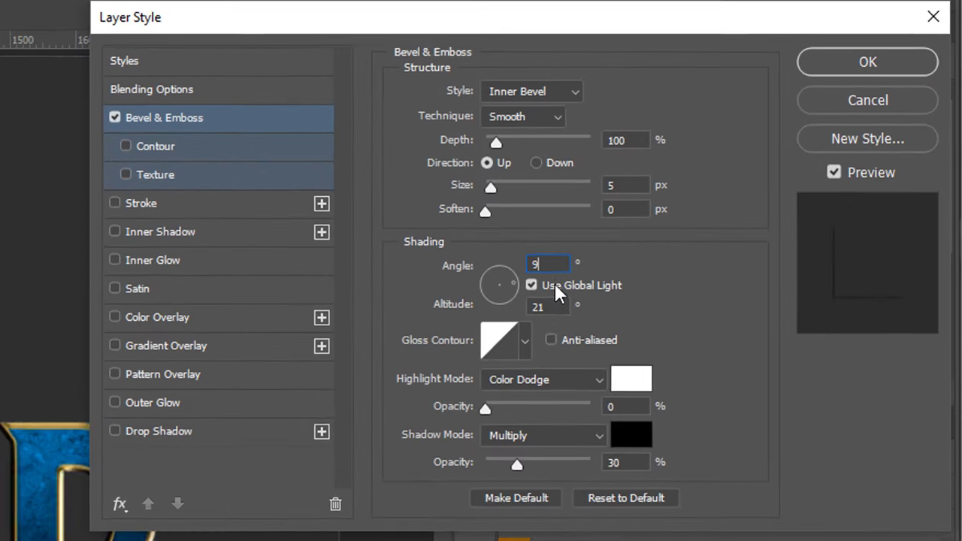
double_click(540, 312)
type("30")
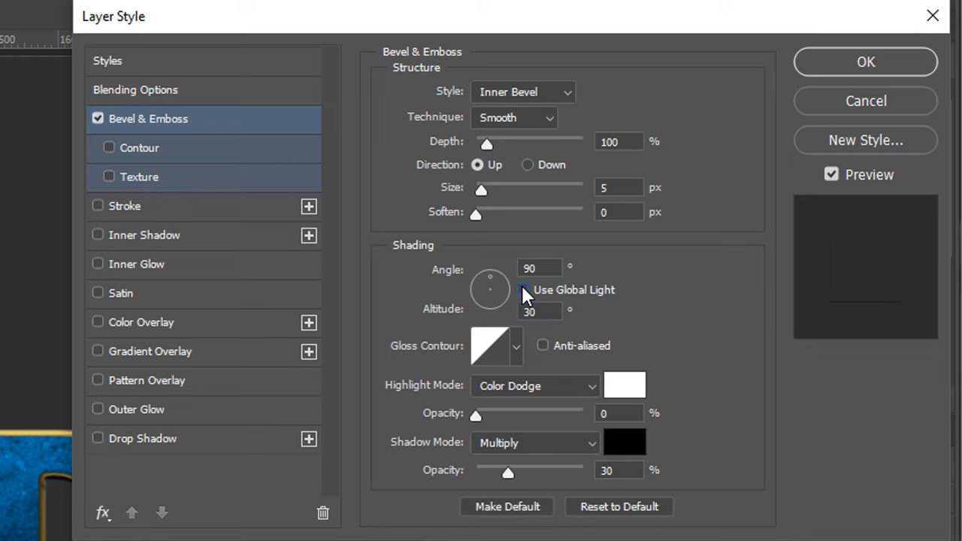
- Disable Use Global Light for the copy's bevel and set its angle to -175° and altitude to 0°
left_click_drag(493, 280, 486, 311)
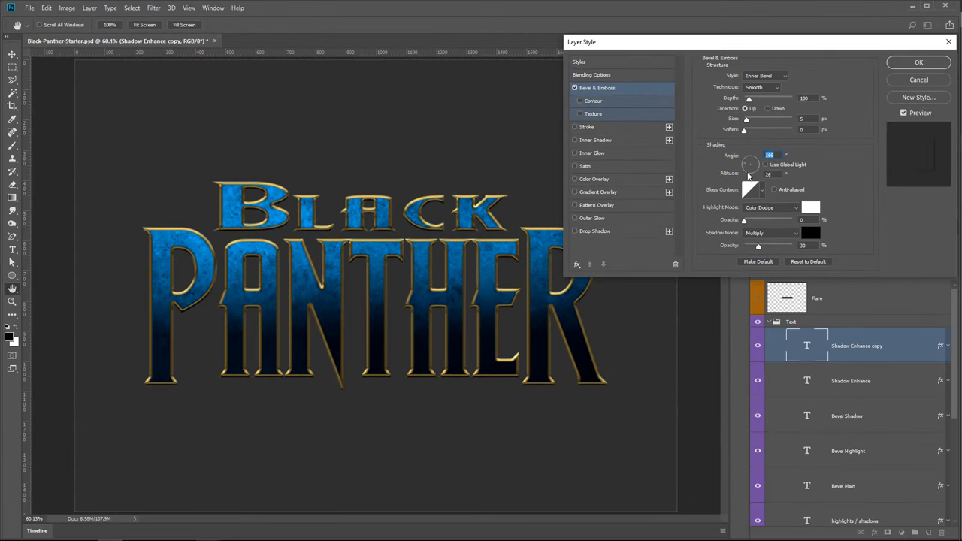
left_click_drag(748, 175, 749, 164)
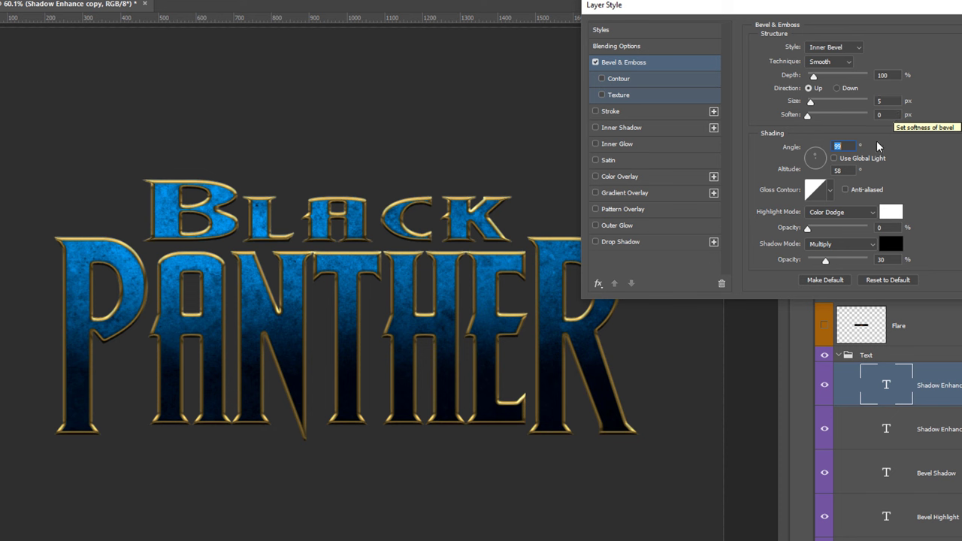
type("-175")
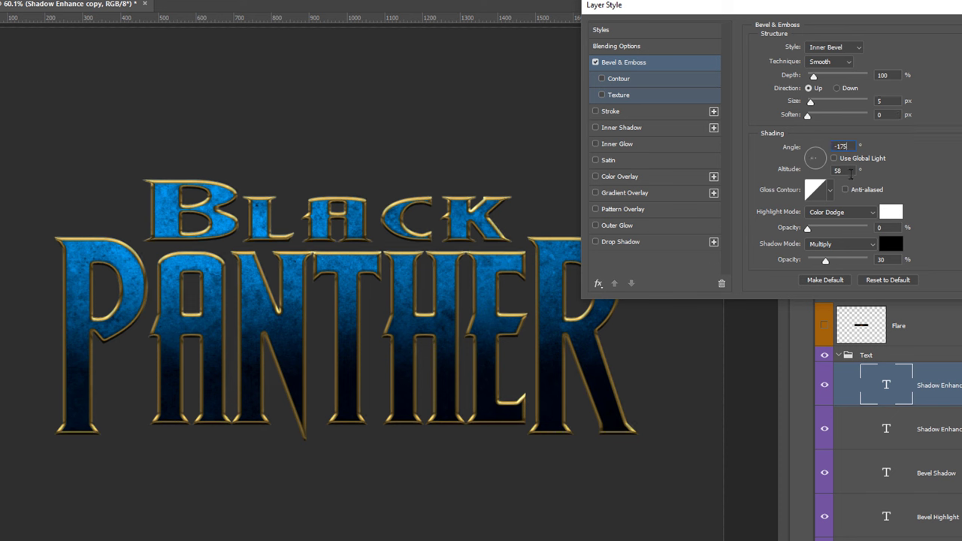
key("Tab")
type("0")
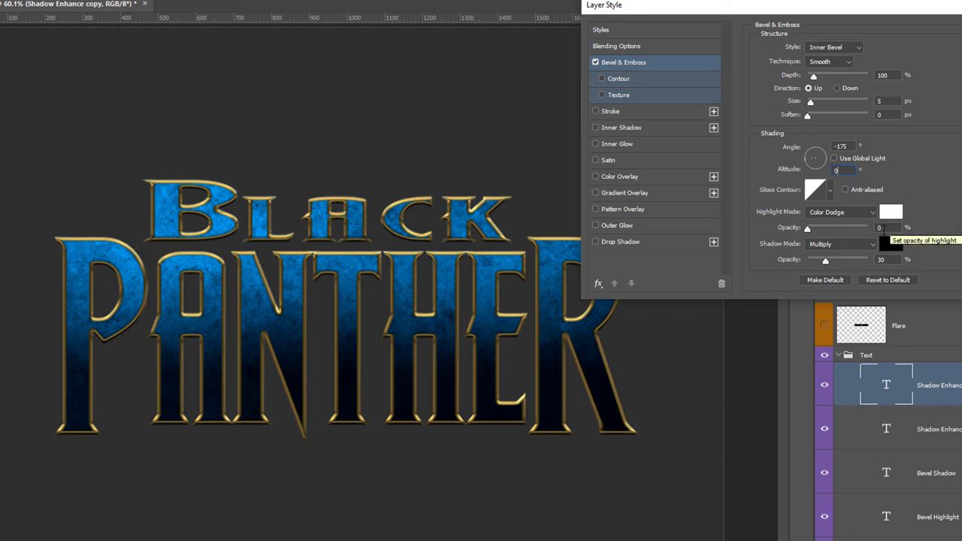
- Set the bevel's highlight opacity to 70% and its shadow opacity to 0%
left_click(884, 227)
type("70")
left_click(892, 261)
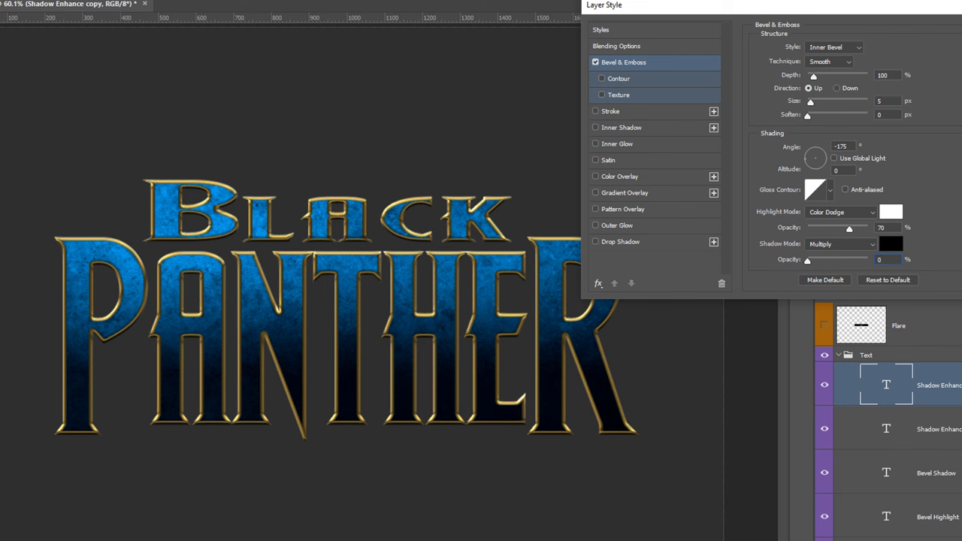
left_click(889, 220)
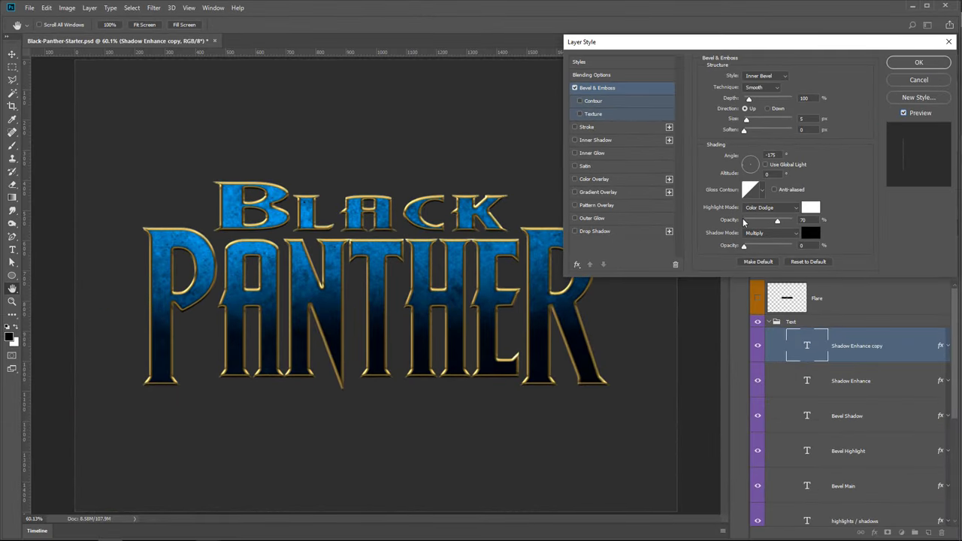
- Compare the text with and without the new bevel preview and apply the layer style
left_click(905, 114)
left_click(906, 114)
left_click(906, 113)
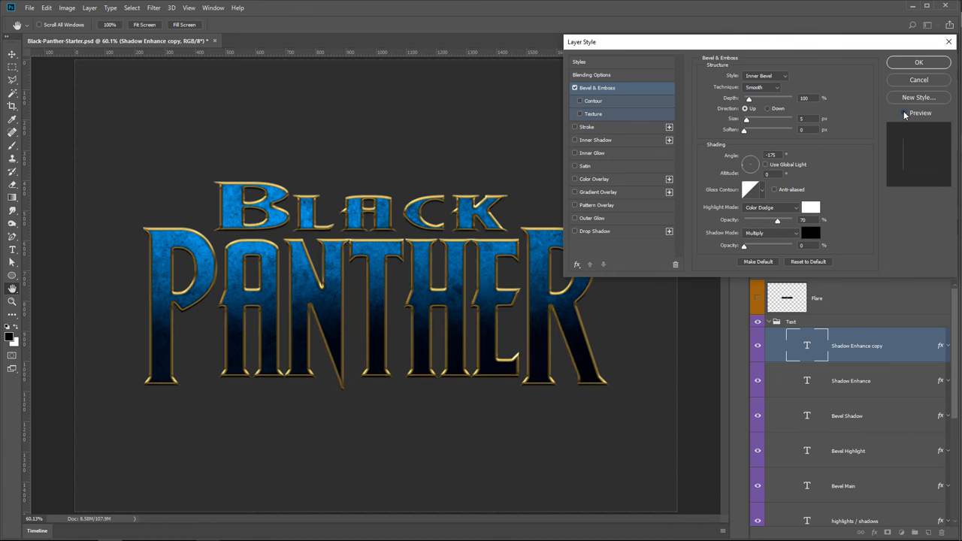
left_click(905, 114)
left_click(906, 113)
left_click(905, 113)
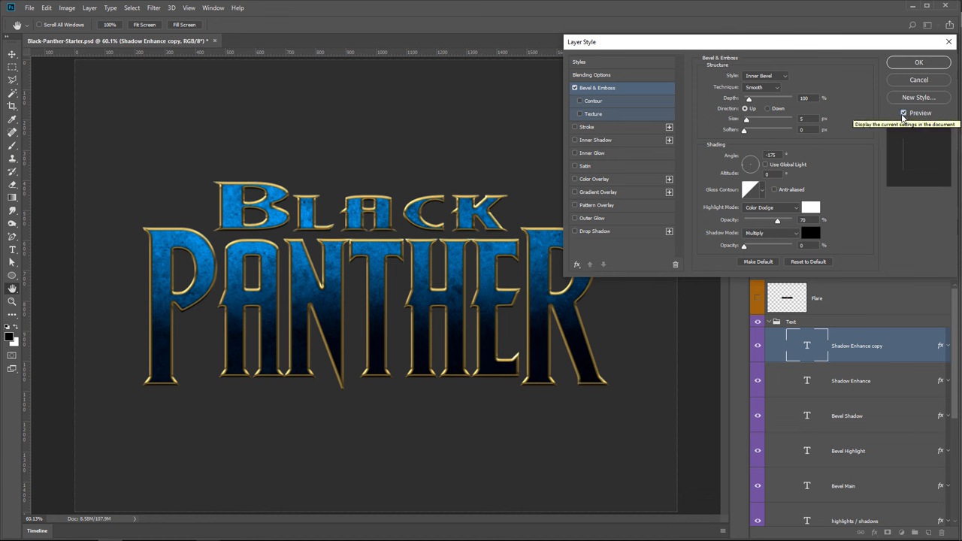
left_click(918, 62)
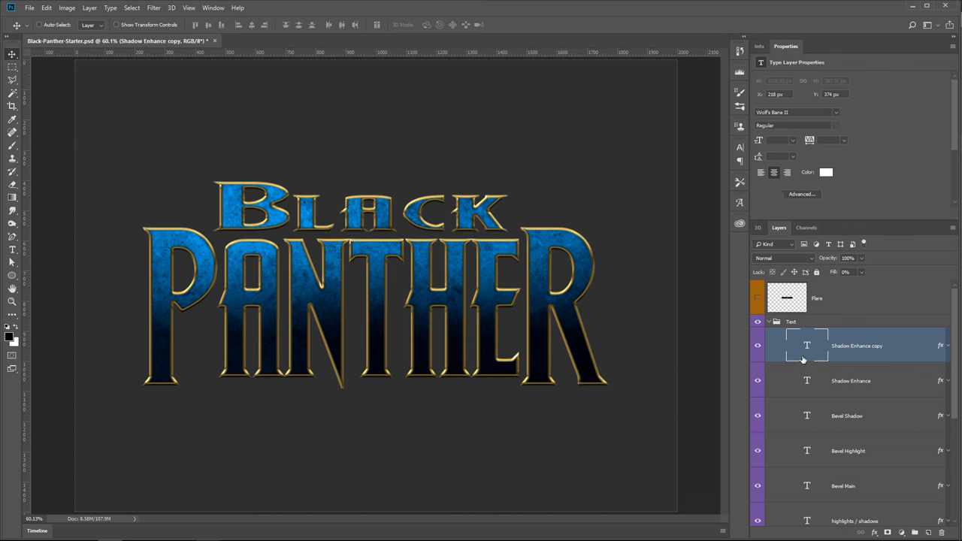
- Duplicate the Shadow Enhance copy layer and rename the lower of the two copies "Highlight Left"
key("ctrl+j")
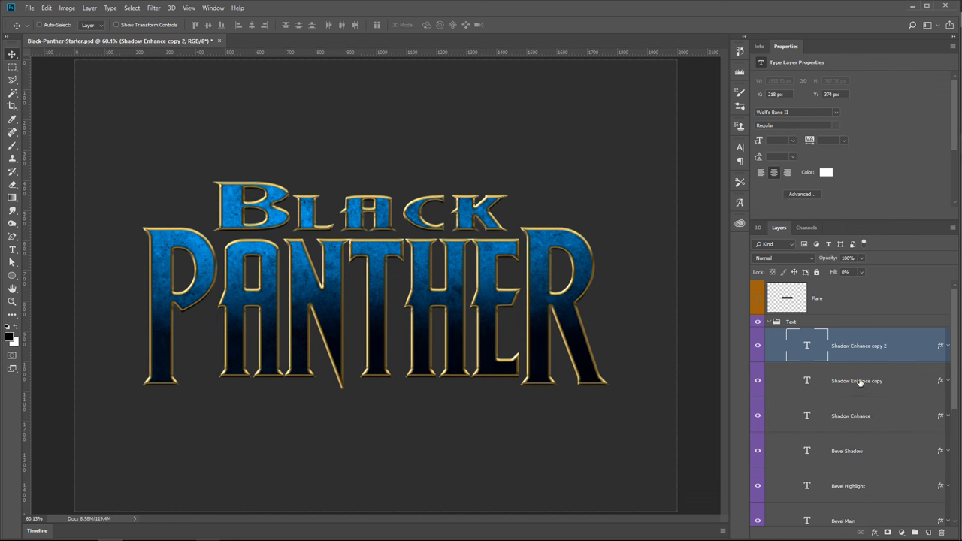
double_click(859, 381)
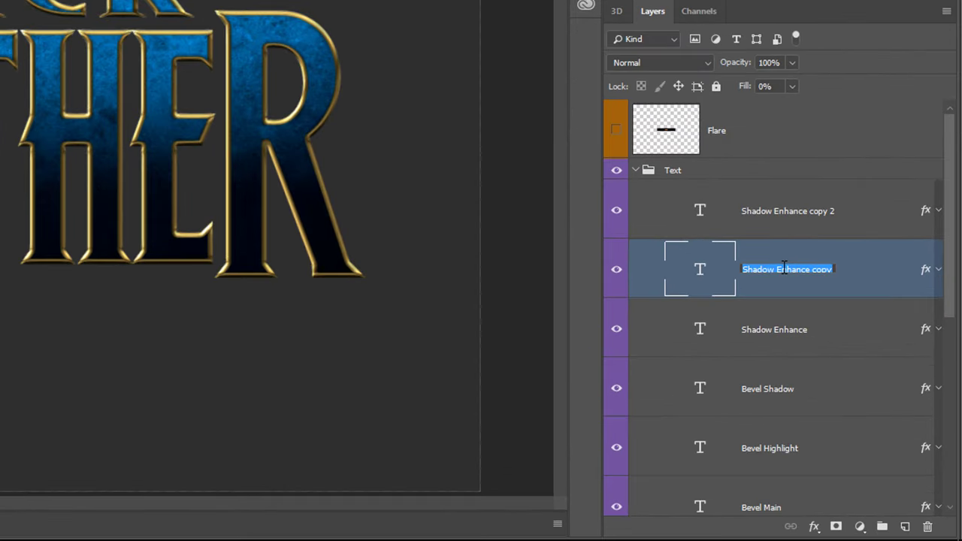
type("Highlight")
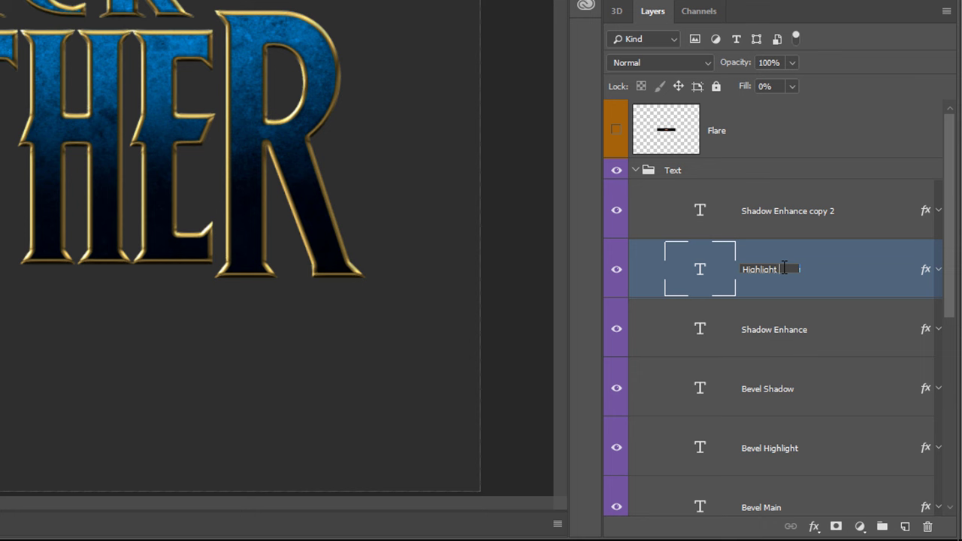
type(" Left")
key("Return")
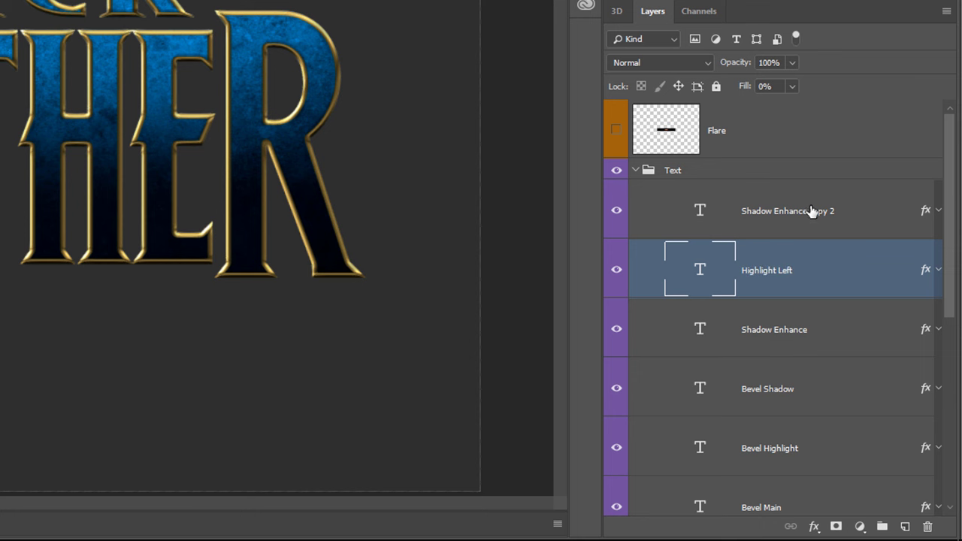
- Rename the Shadow Enhance copy 2 layer "Hihglight Right"
double_click(798, 221)
type("Highligh")
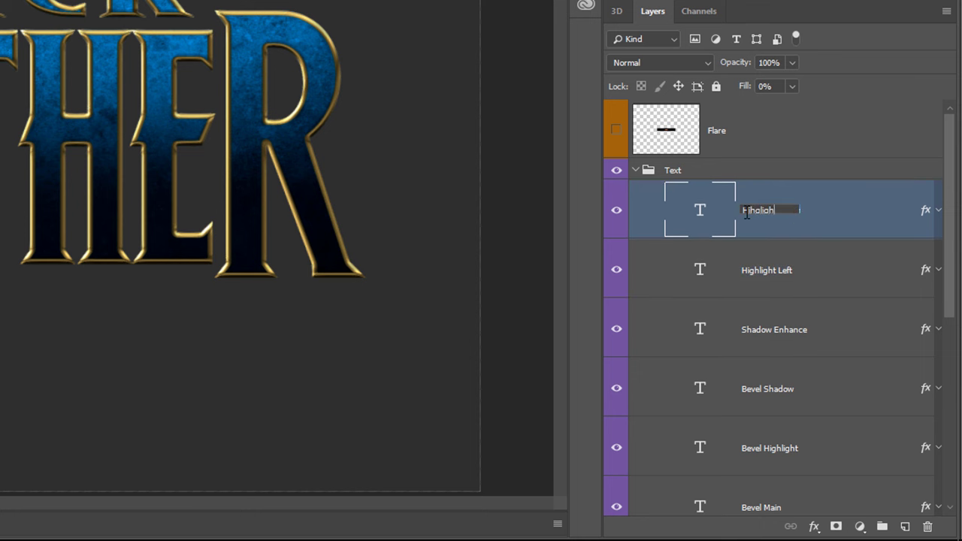
type("ihglight Right")
key("Return")
- Set the Hihglight Right layer's bevel direction to Down and its highlight opacity to 40%, and apply the style
double_click(889, 216)
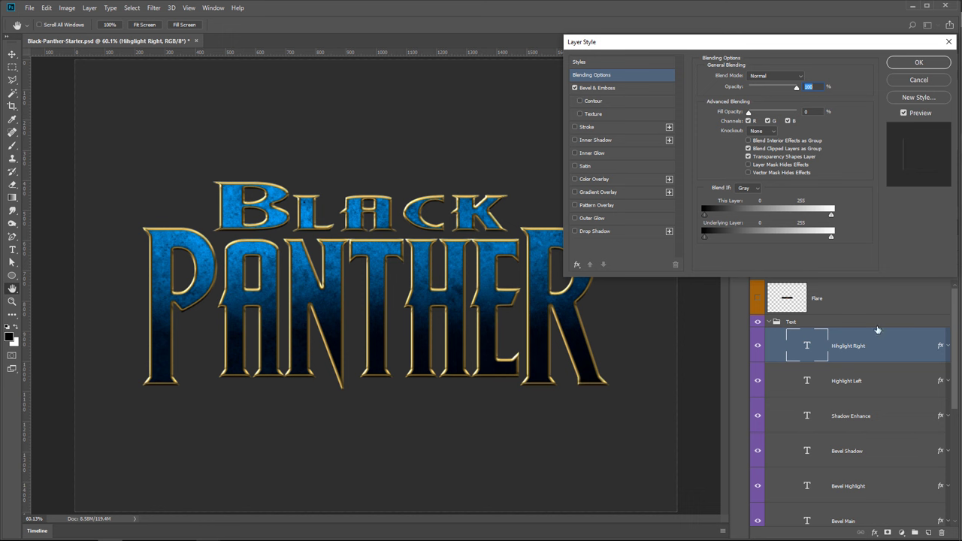
left_click(601, 88)
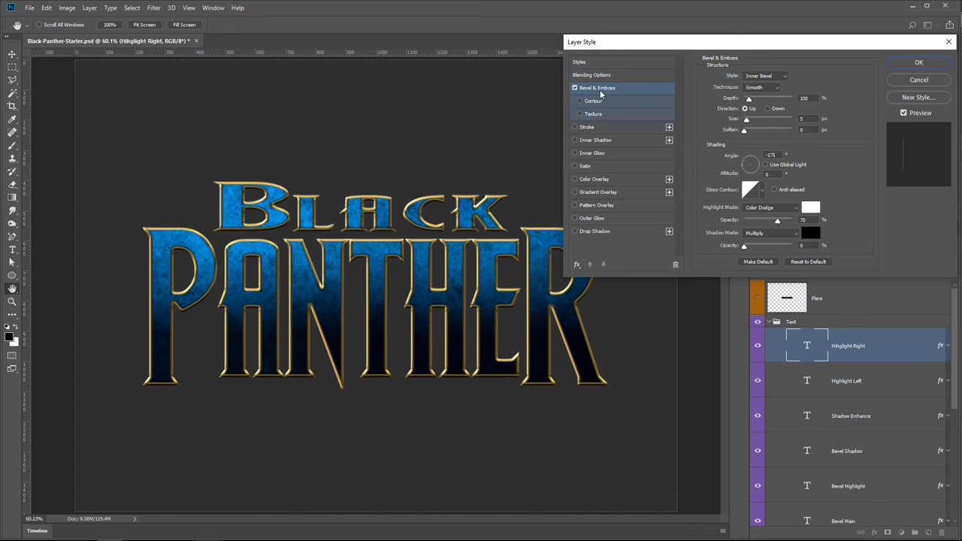
left_click(767, 109)
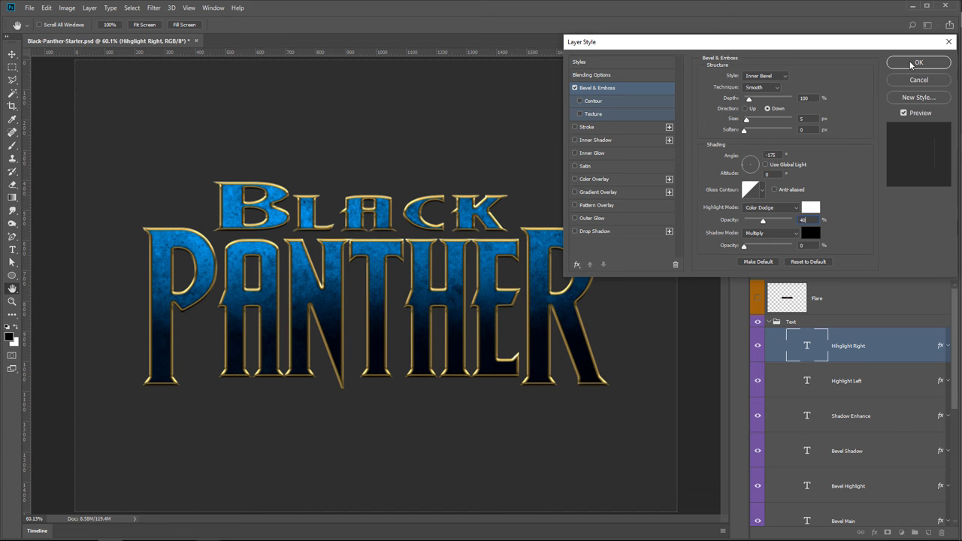
left_click(912, 65)
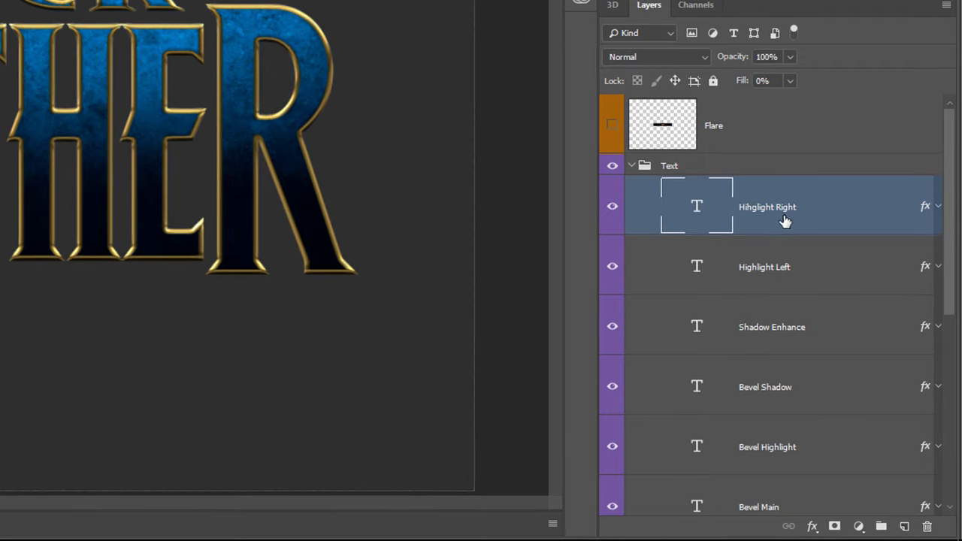
- Select every layer from Hihglight Right down to BLACK PANTHER and group them
scroll(784, 222, "down", 5)
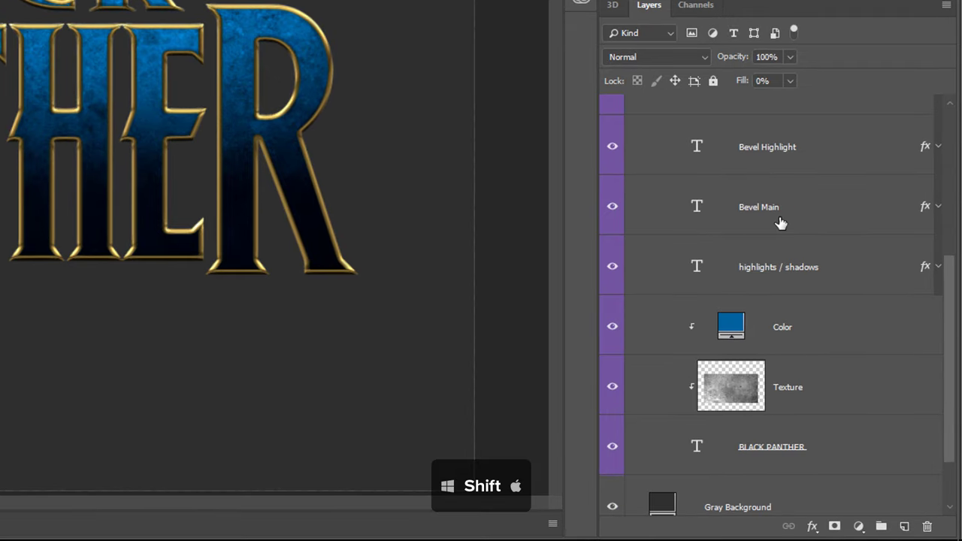
scroll(798, 290, "down", 2)
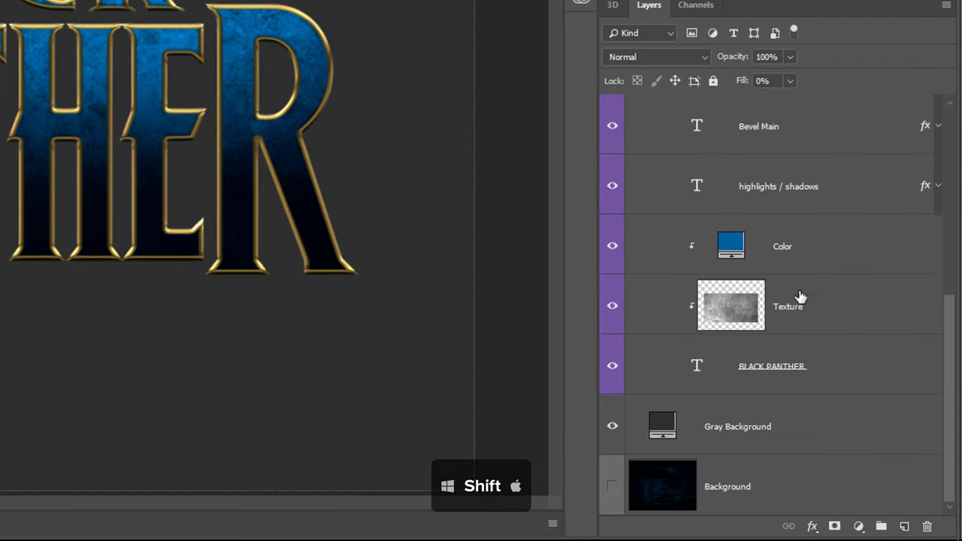
left_click(787, 378, "shift")
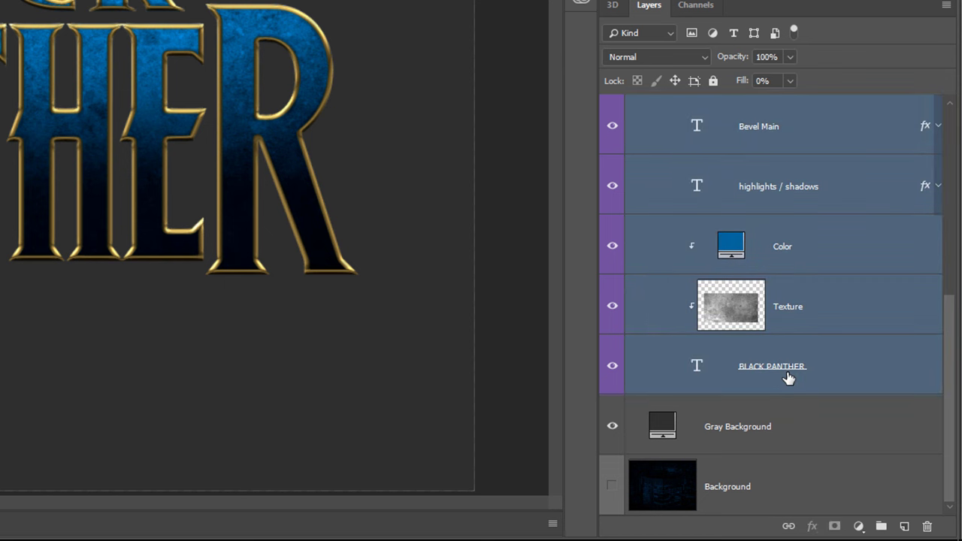
key("ctrl+g")
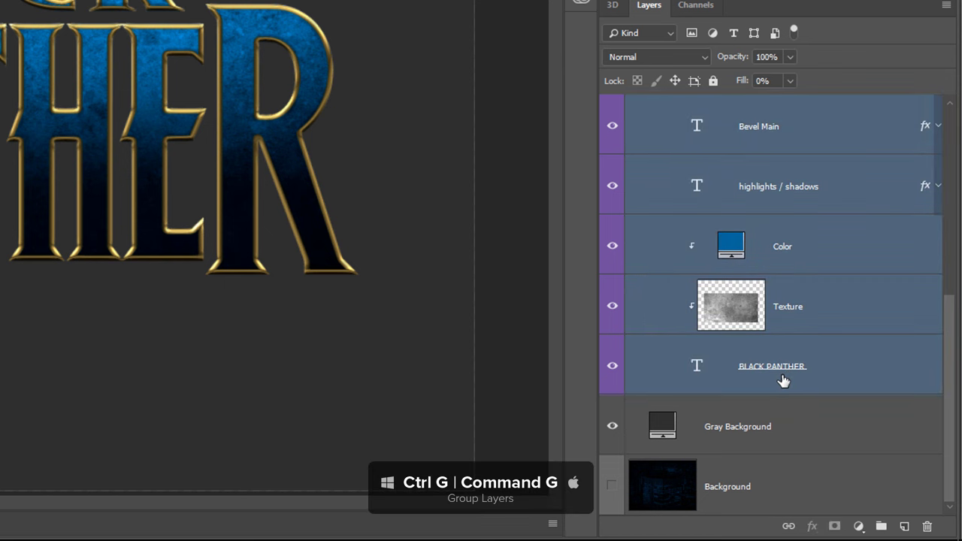
- Check the new group's contents by toggling its visibility, and rename the group "Main Text"
left_click(612, 187)
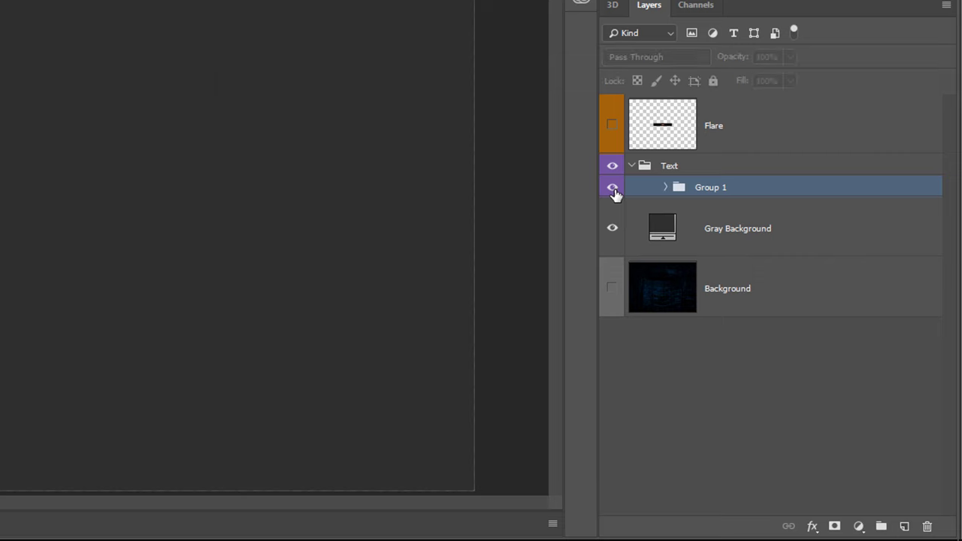
left_click(612, 187)
double_click(705, 188)
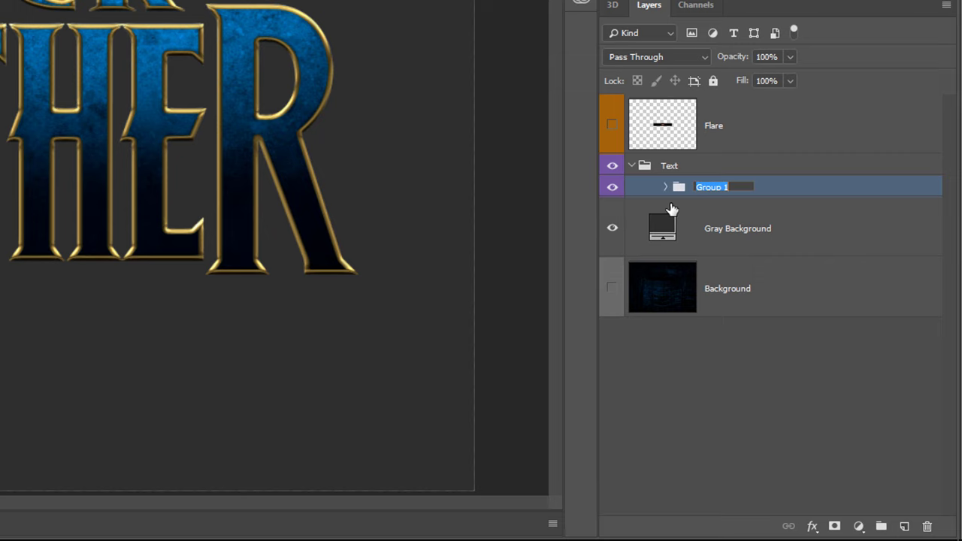
type("Main Text")
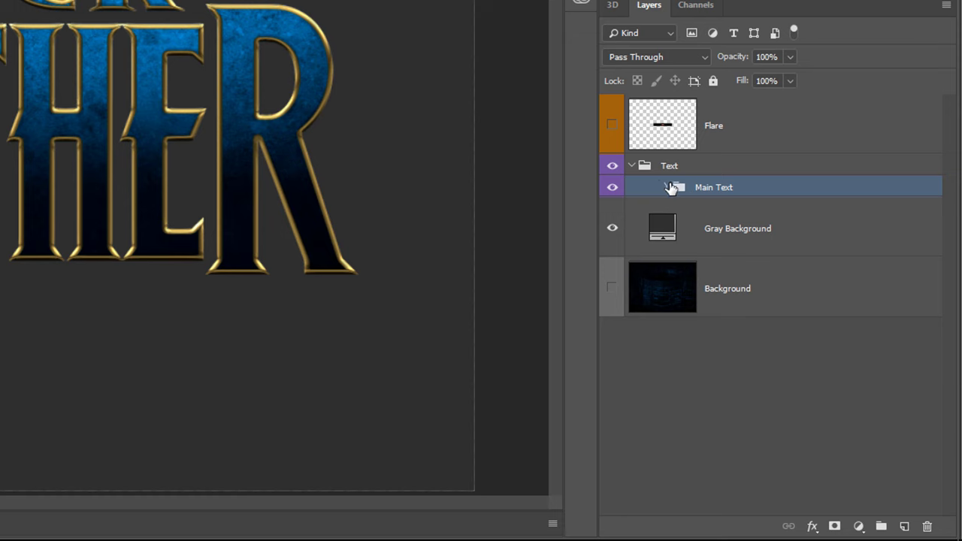
- Expand the Main Text group and load the BLACK PANTHER text layer's outline as a selection
left_click(666, 187)
scroll(720, 248, "down", 5)
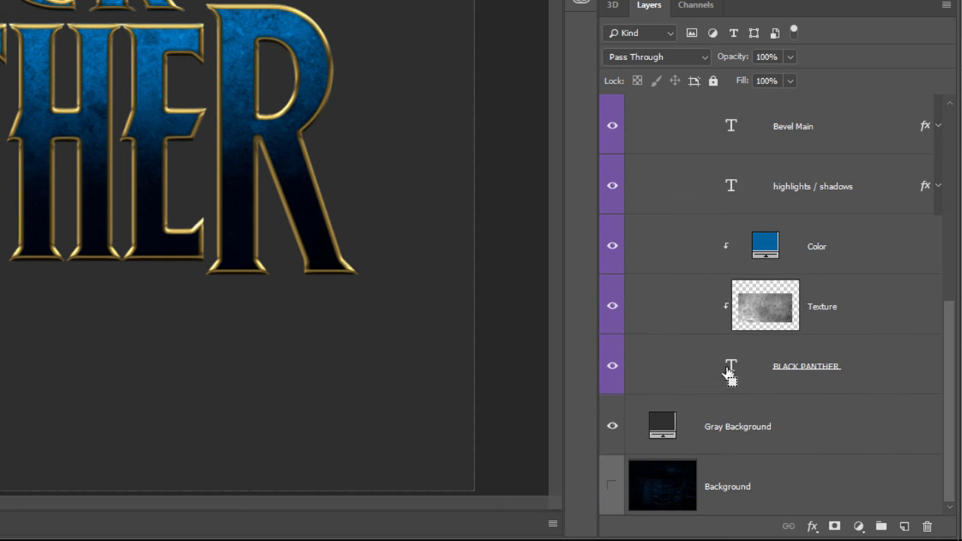
left_click(730, 367, "ctrl")
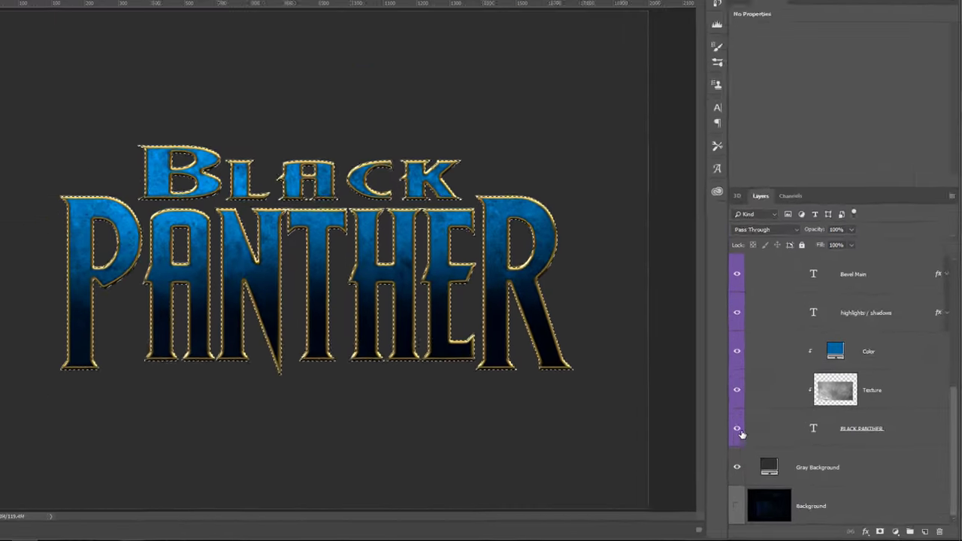
left_click_drag(612, 246, 610, 376)
scroll(792, 440, "up", 6)
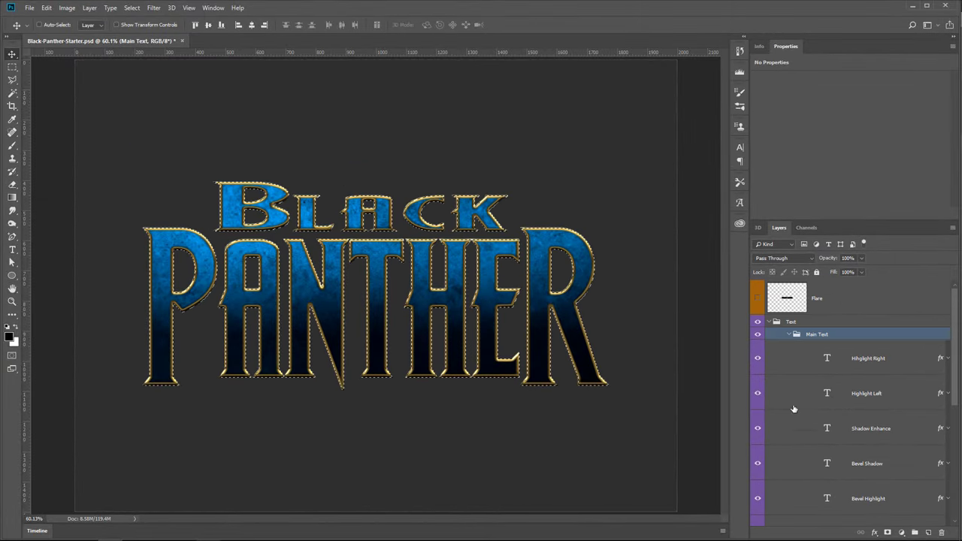
- Collapse the Text group, add a new layer above Gray Background, and fill the text-shaped selection with the black foreground color
left_click(770, 322)
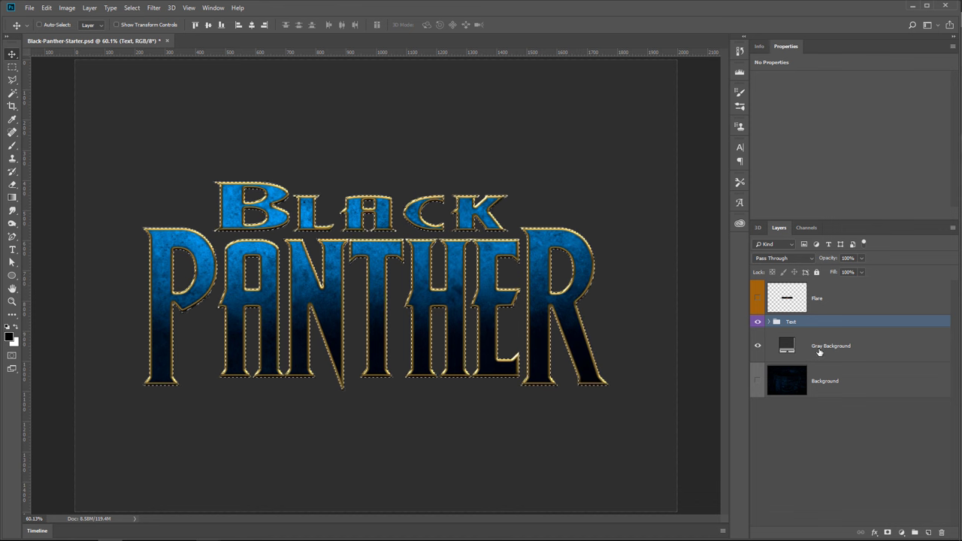
left_click(831, 347)
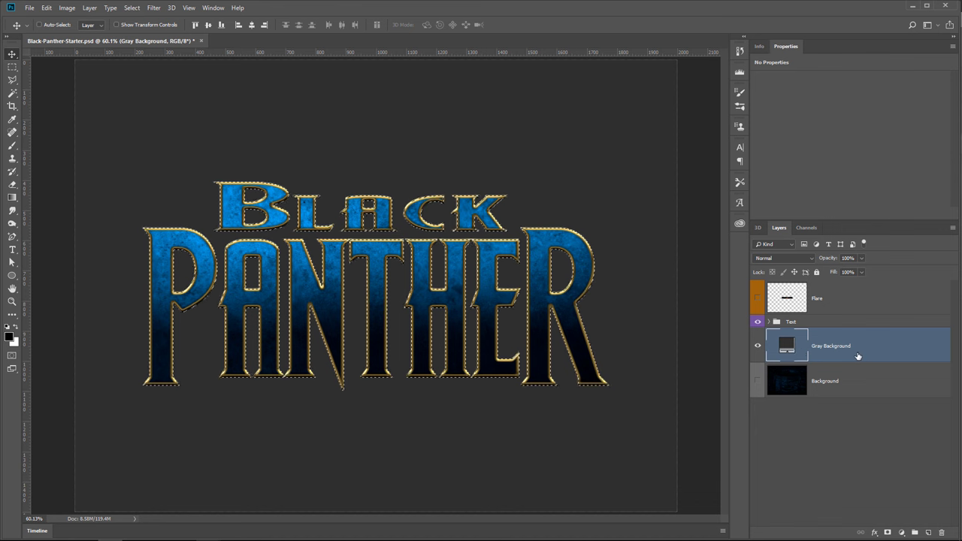
left_click(929, 532)
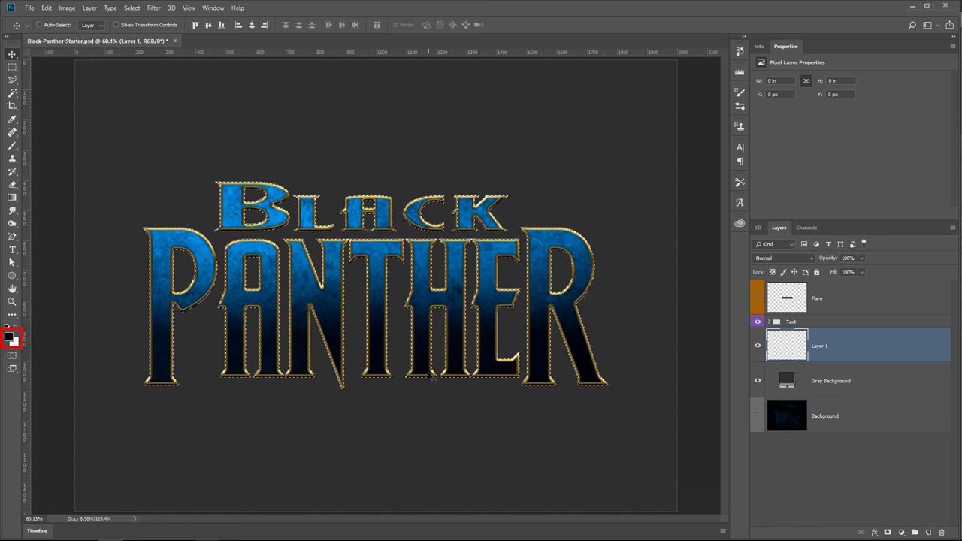
key("alt+BackSpace")
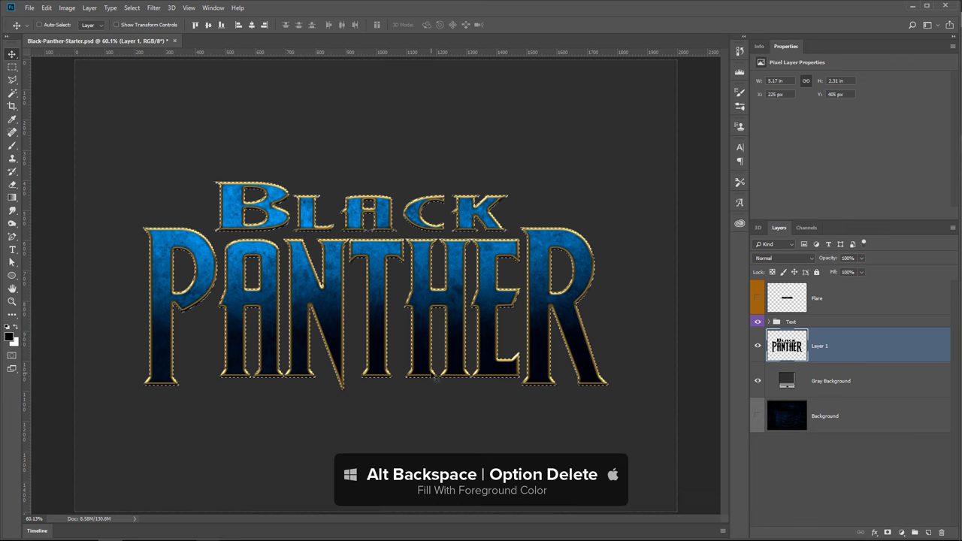
left_click(758, 323)
left_click(758, 324)
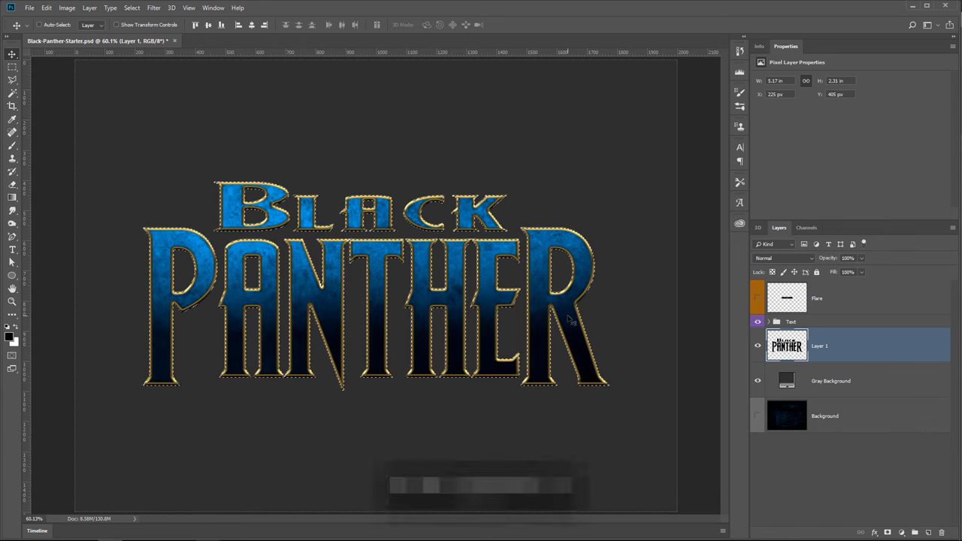
- Scale Layer 1's black fill proportionally to 99.9%, build the offset extrusion behind the text from it, and deselect
key("ctrl+t")
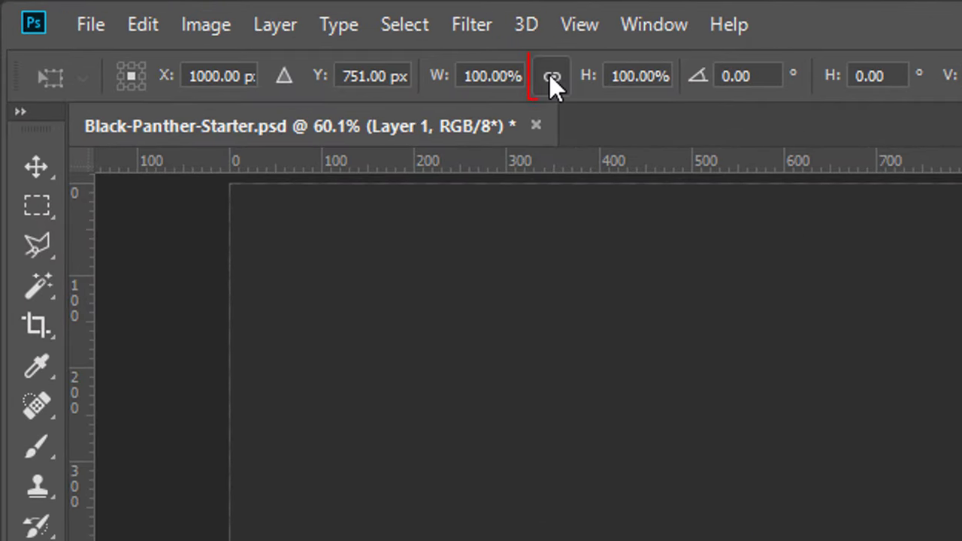
left_click(552, 78)
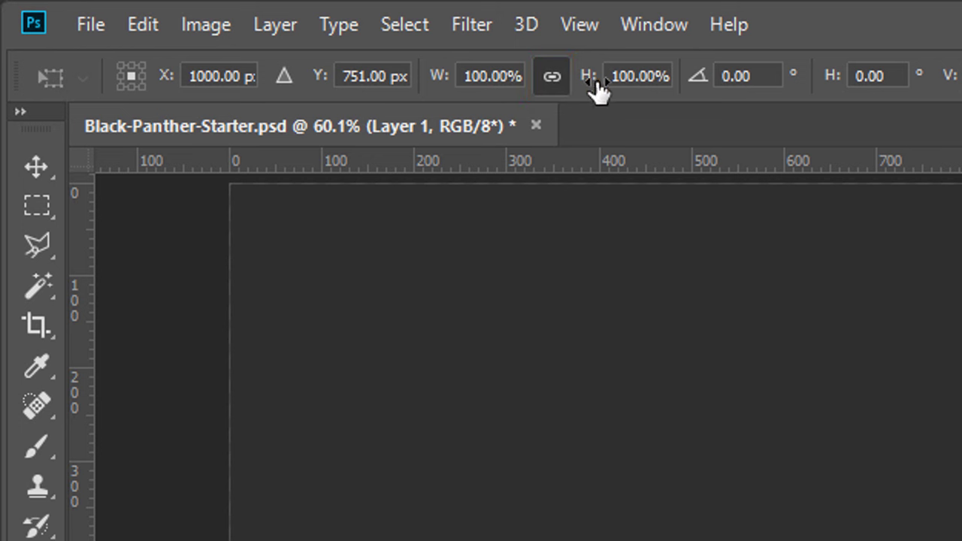
left_click(451, 79)
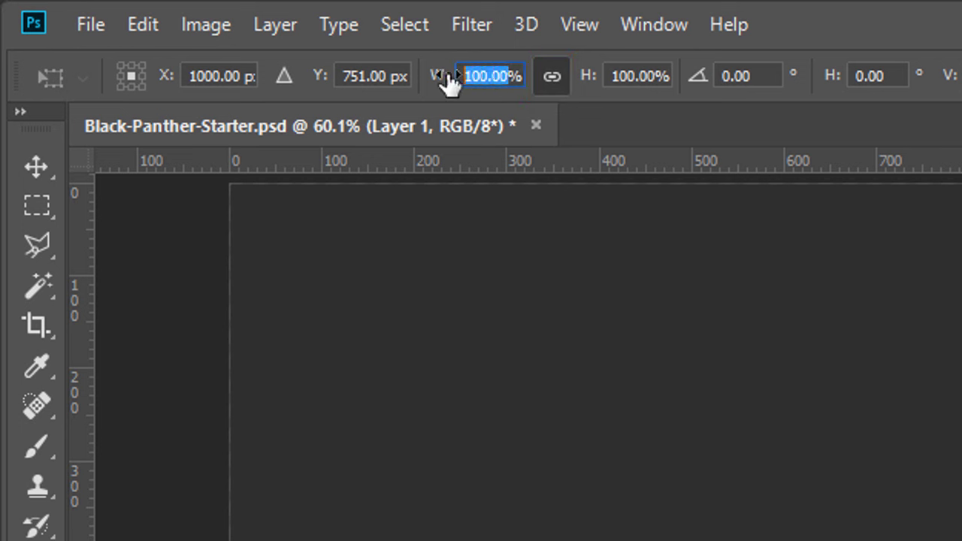
type("99.")
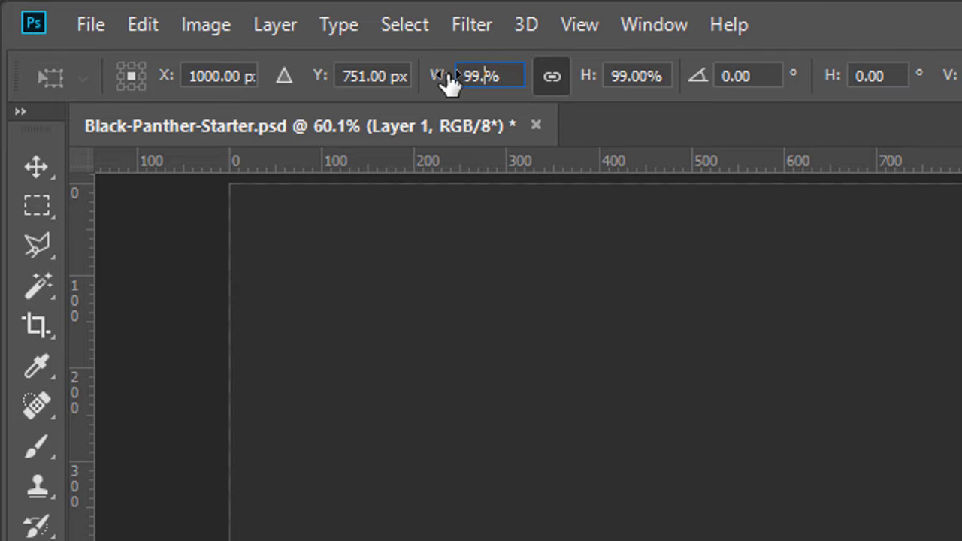
type("9")
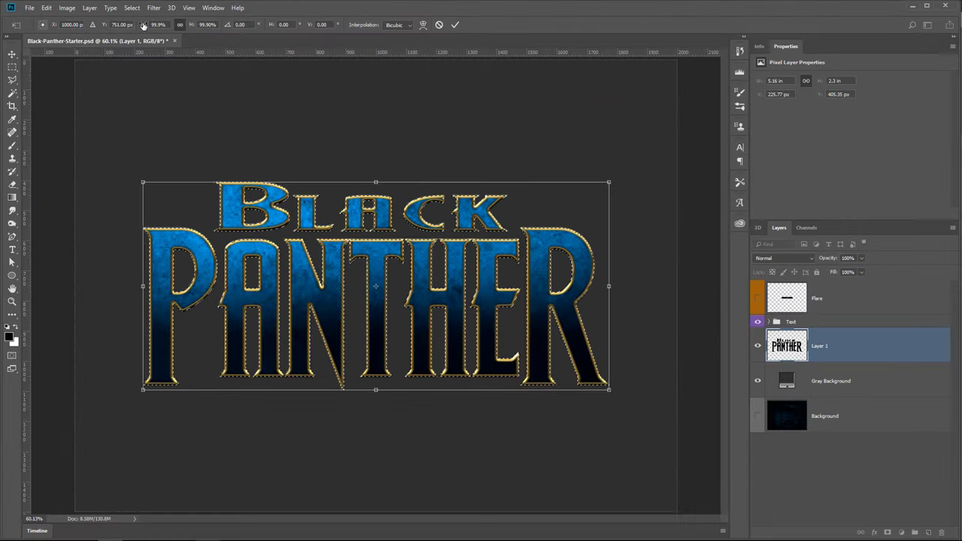
key("Return")
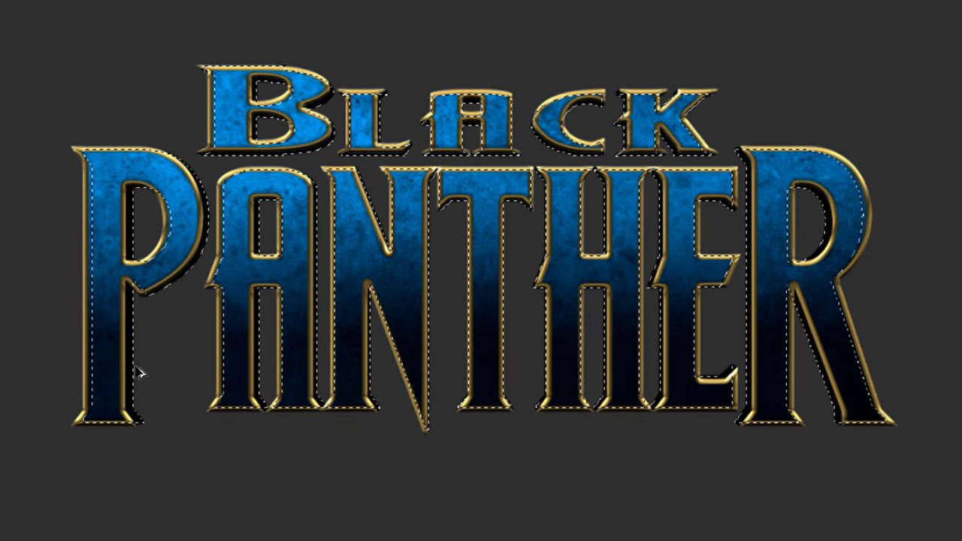
key("ctrl+d")
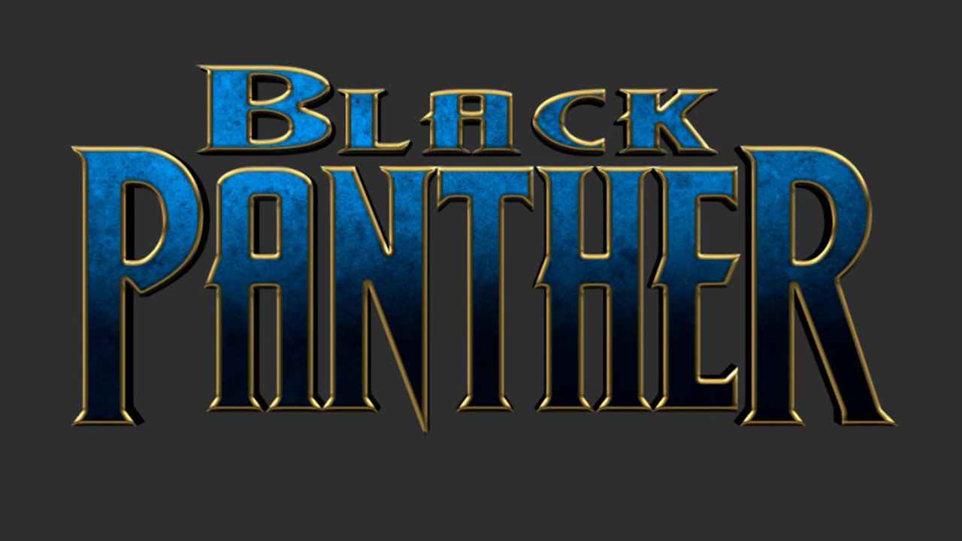
- Rename the black extrusion layer, Layer 1, as "Extrusion Edge"
left_click_drag(676, 185, 774, 46)
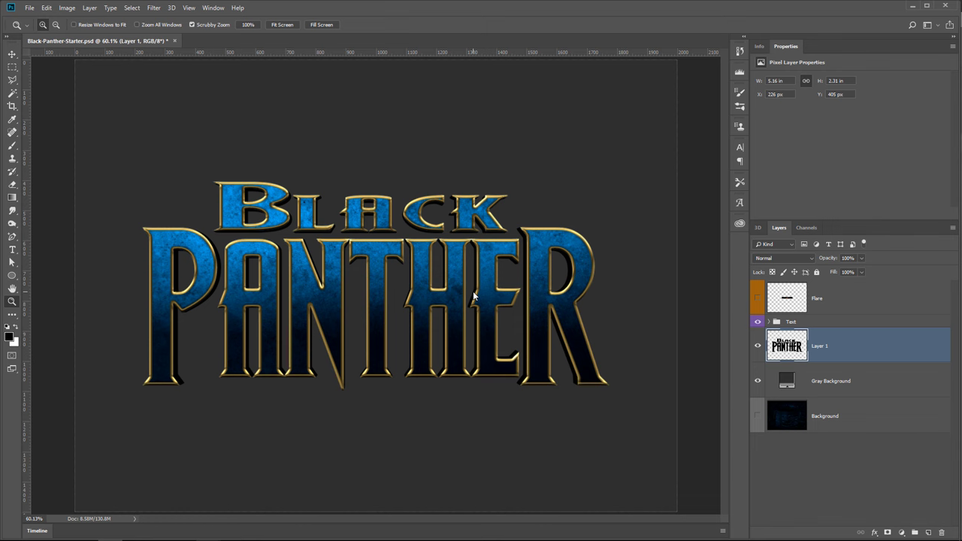
key("z")
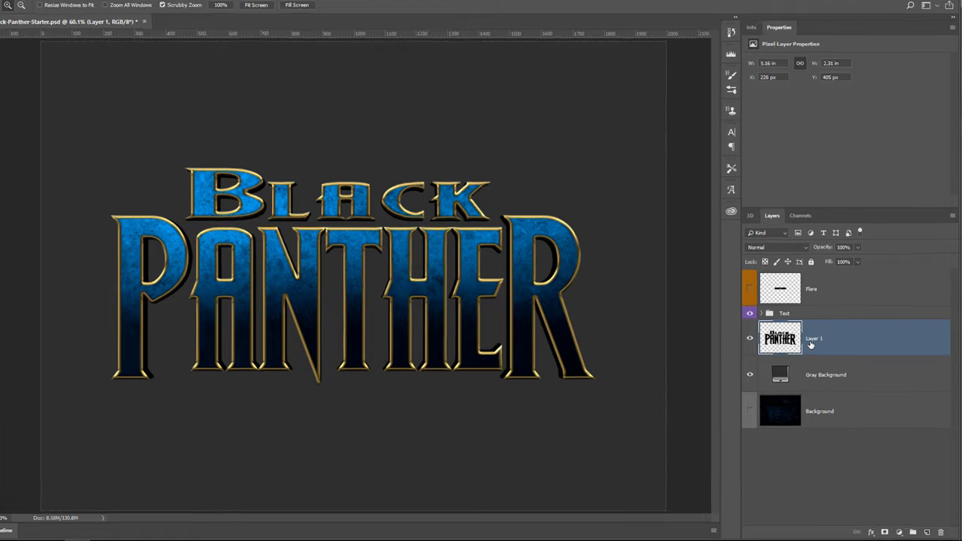
double_click(792, 339)
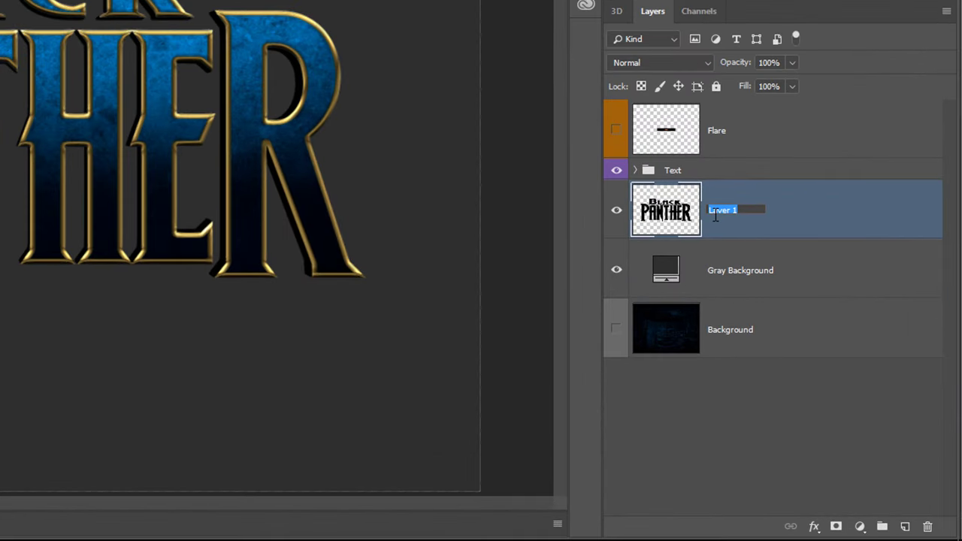
type("Ef")
type("trusion Edge")
key("Return")
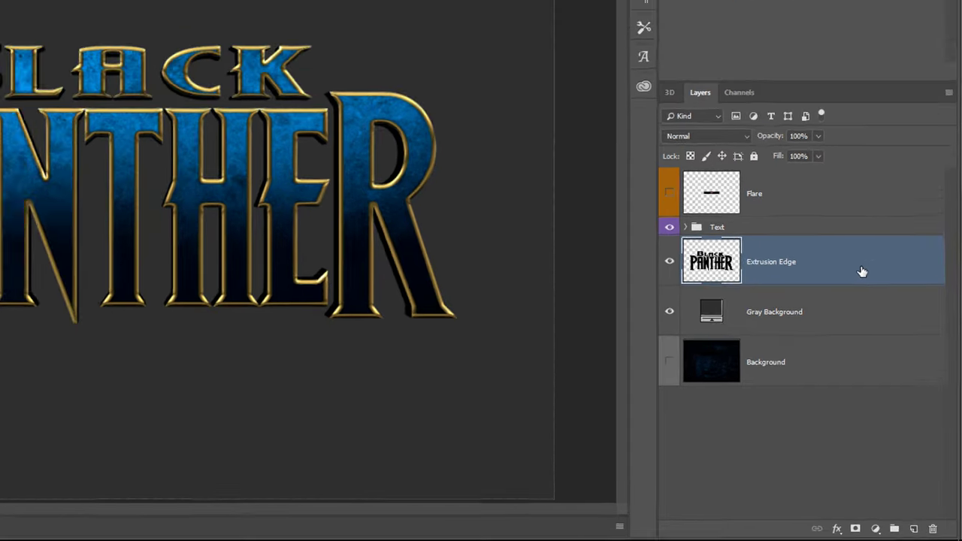
- Enable the Bevel & Emboss and Stroke effects in the Extrusion Edge layer's style
double_click(862, 271)
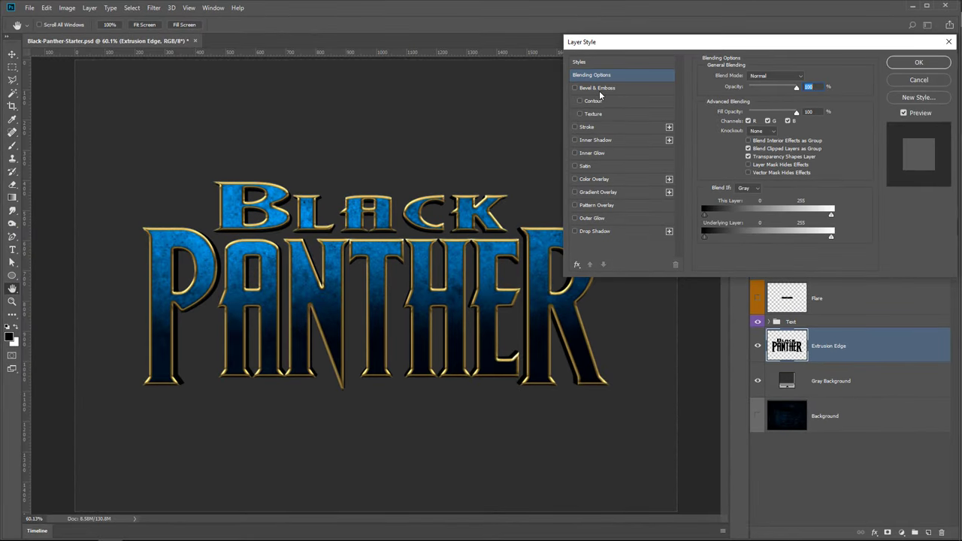
left_click(601, 87)
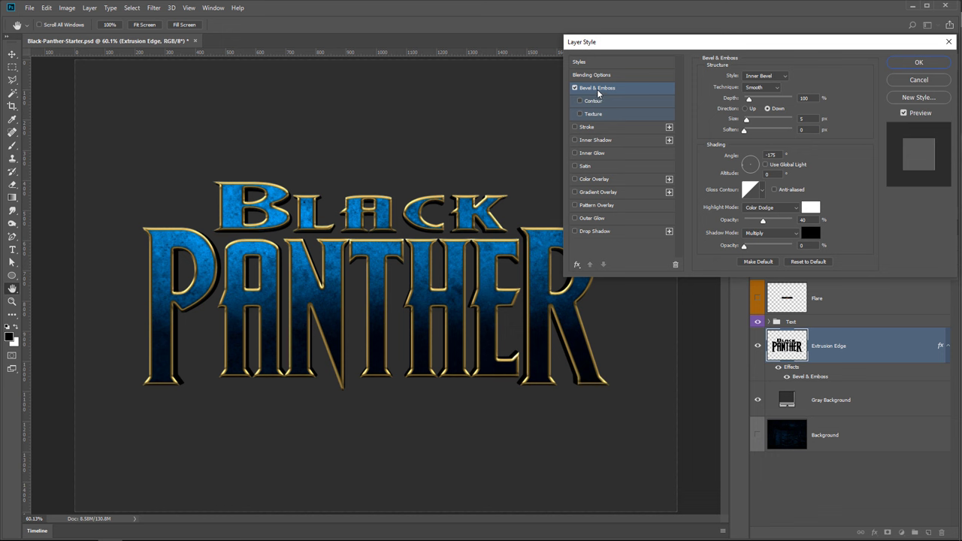
left_click(587, 127)
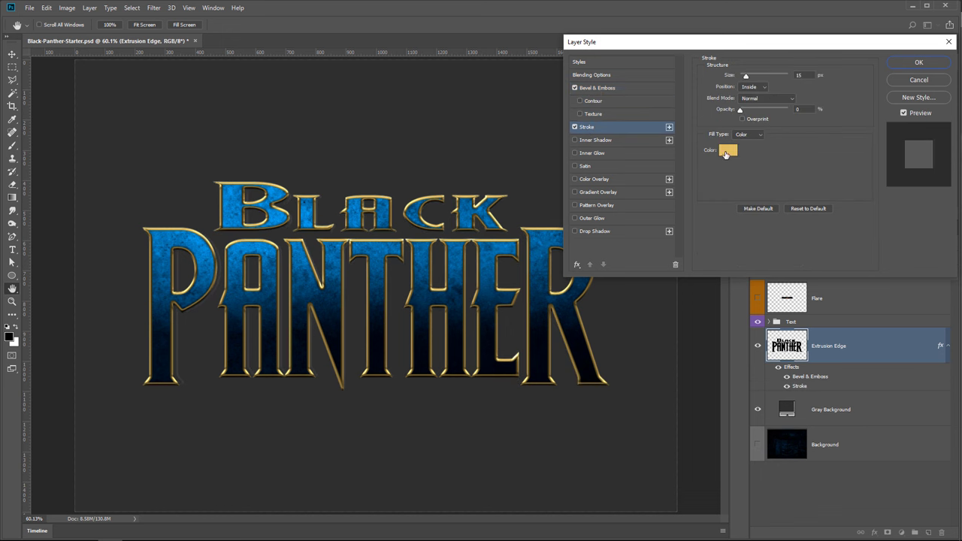
- Set the Extrusion Edge stroke color to RGB 140, 105, 50 and raise the stroke opacity to maximum
left_click(727, 151)
left_click(789, 447)
type("1")
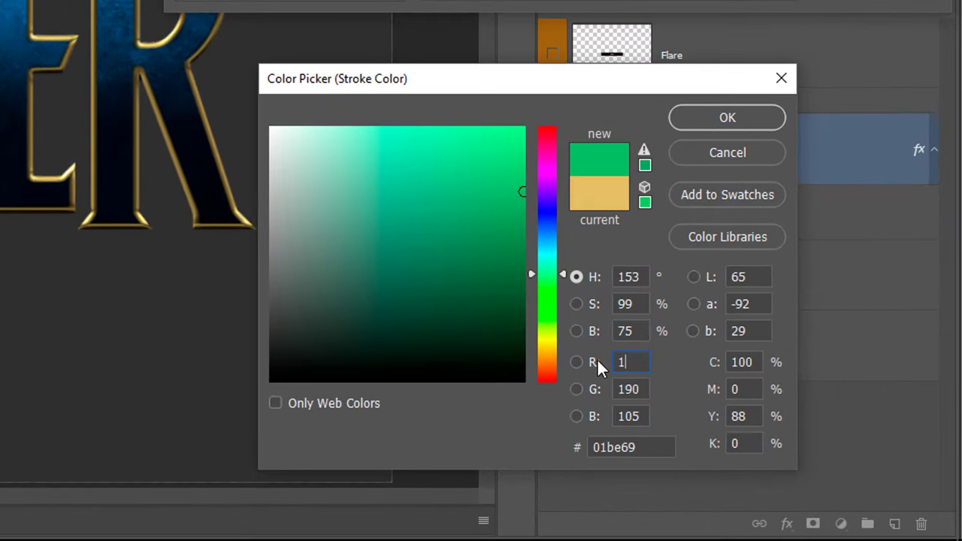
type("40")
key("Tab")
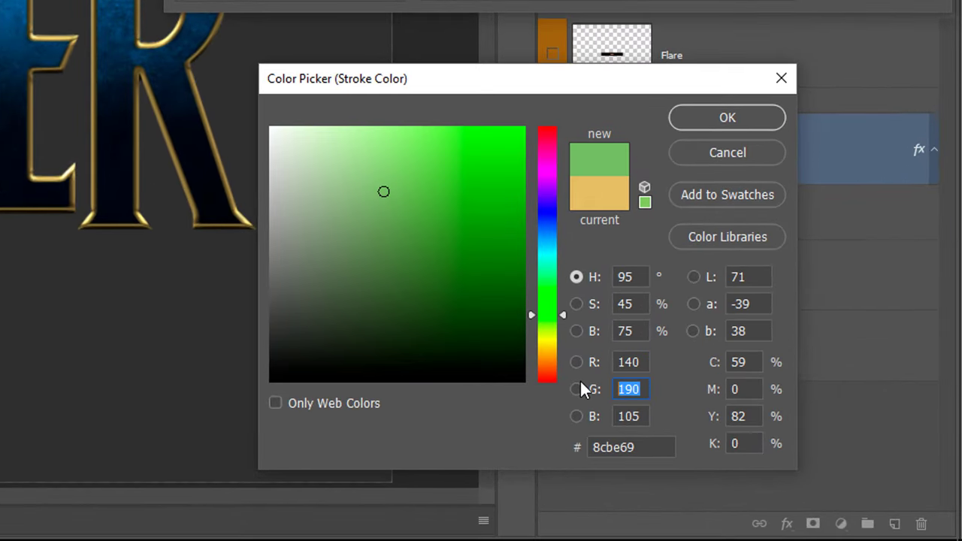
type("105")
left_click(646, 416)
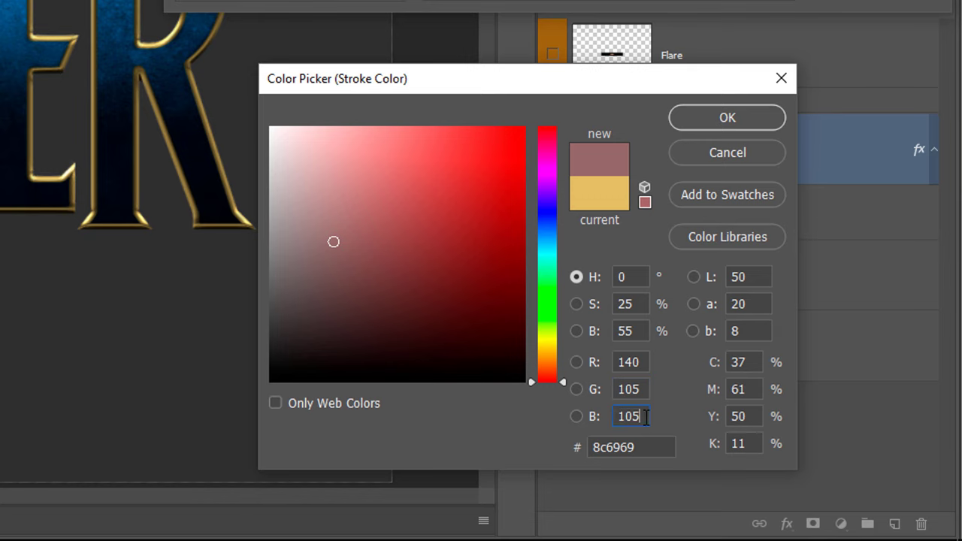
left_click_drag(645, 417, 563, 411)
type("50")
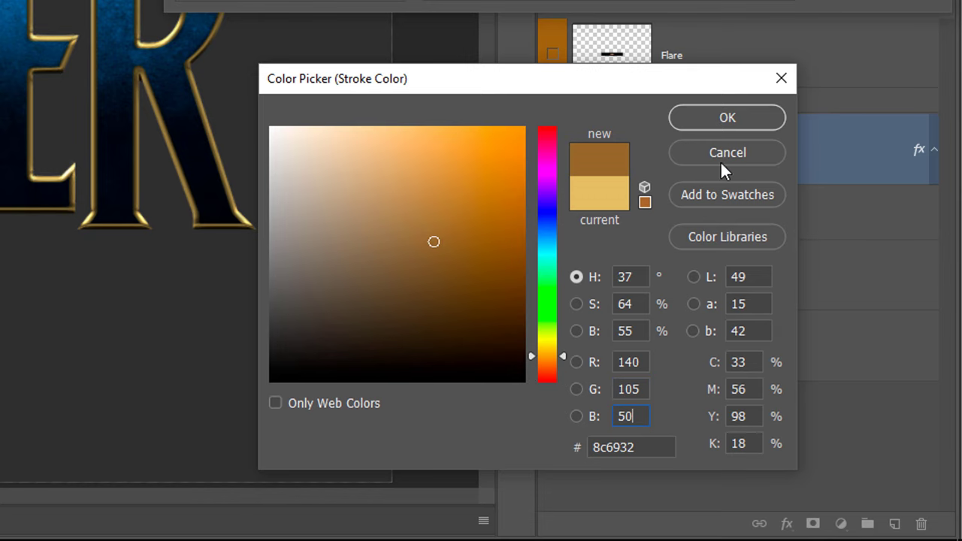
left_click(726, 120)
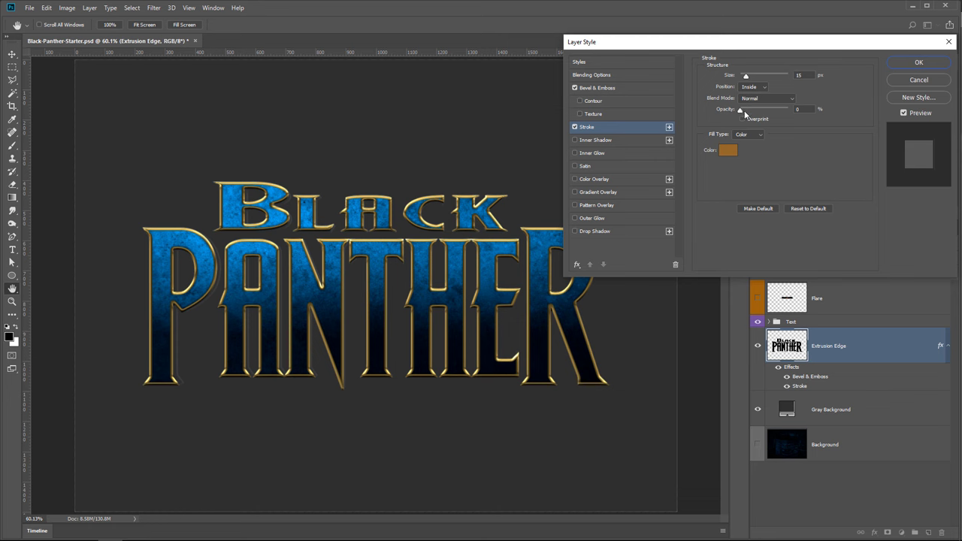
left_click_drag(745, 114, 789, 116)
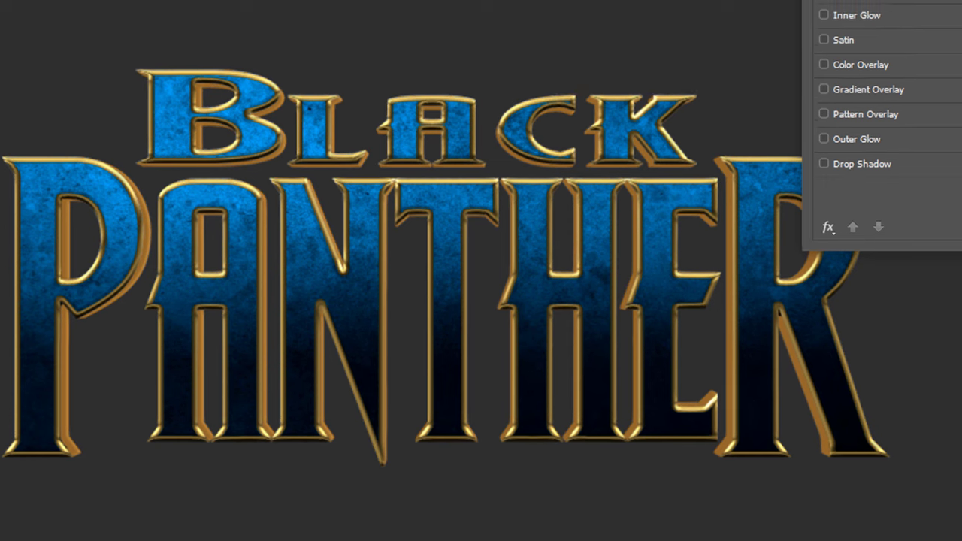
- Set the Extrusion Edge bevel style to Stroke Emboss with global light enabled, a depth of 1000% and a size of 20 px
left_click(355, 67)
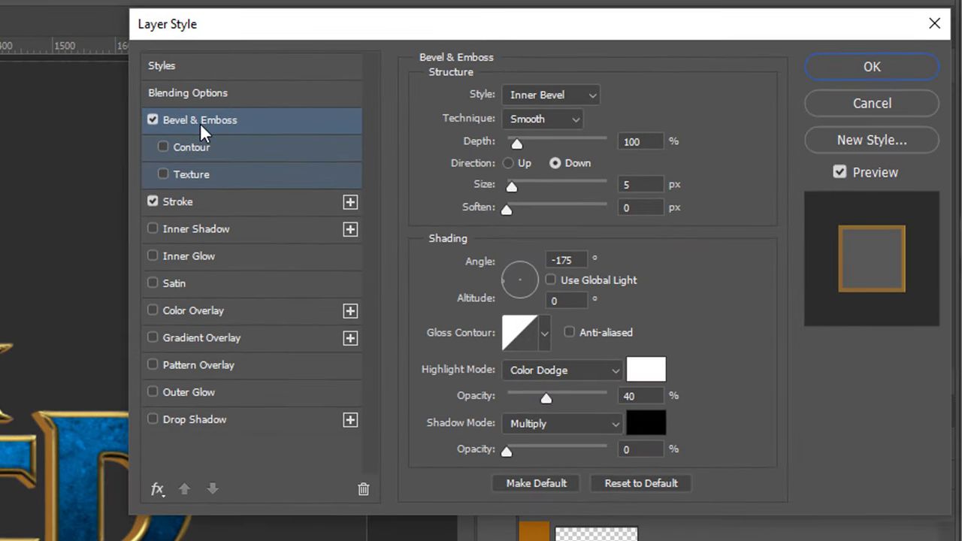
left_click(539, 93)
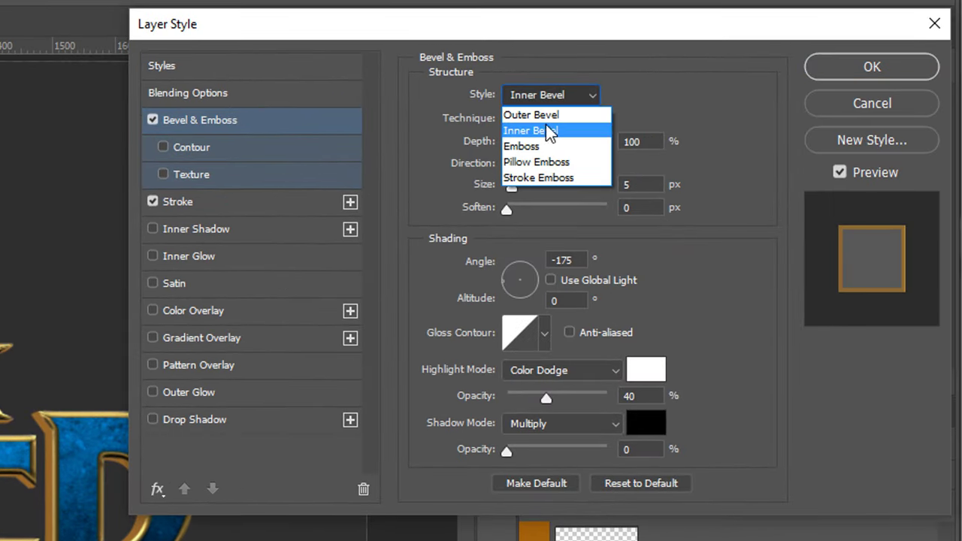
left_click(543, 178)
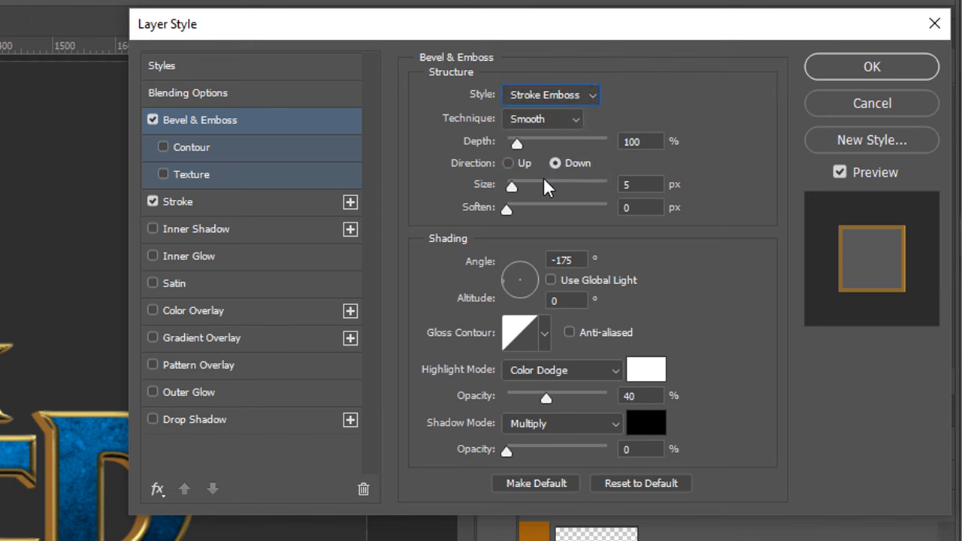
left_click(551, 279)
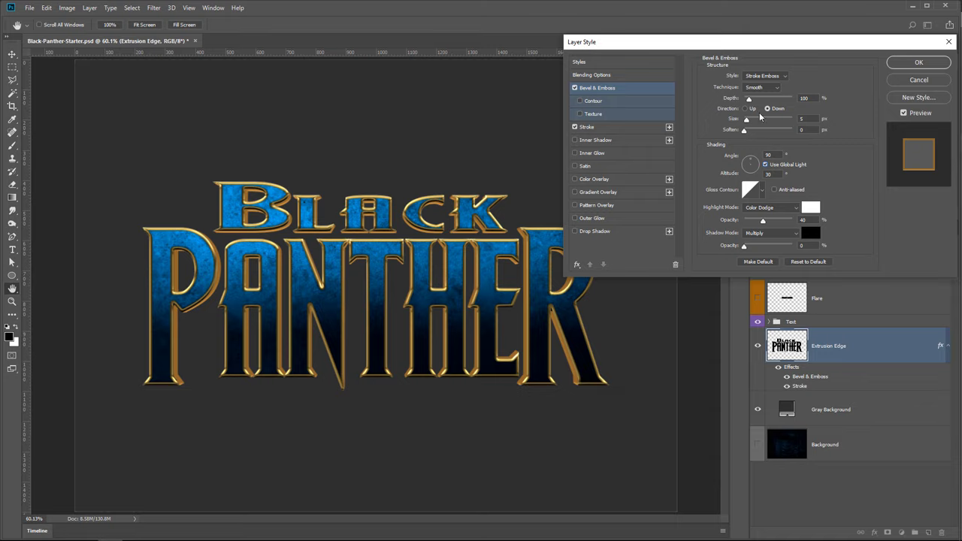
left_click_drag(749, 99, 799, 101)
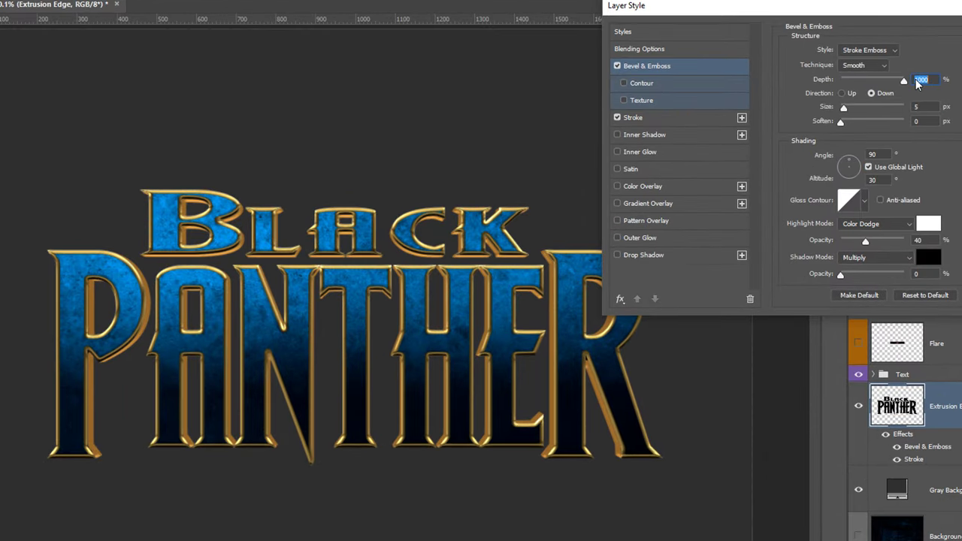
key("Tab")
type("20")
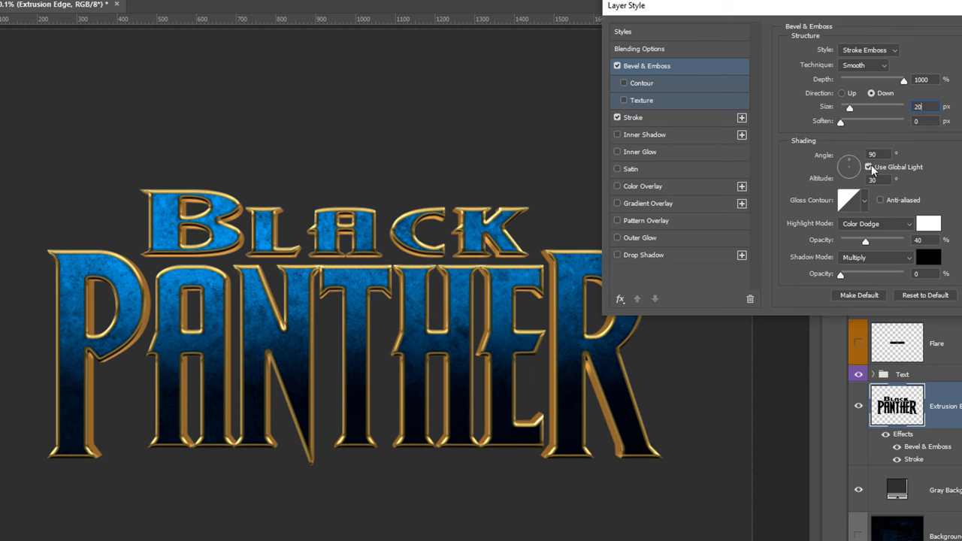
- Choose the Ring gloss contour for the Extrusion Edge bevel and open it in the Contour Editor
left_click(867, 202)
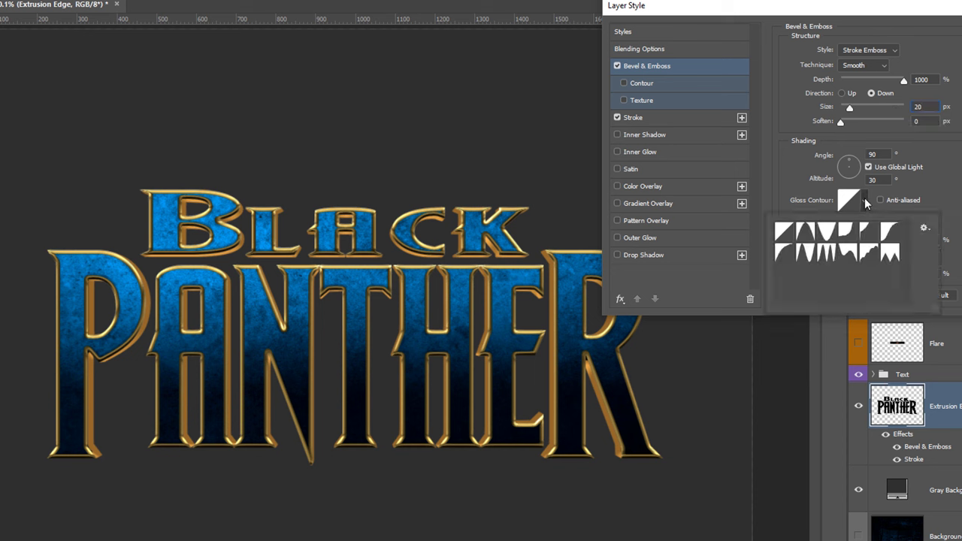
left_click(805, 252)
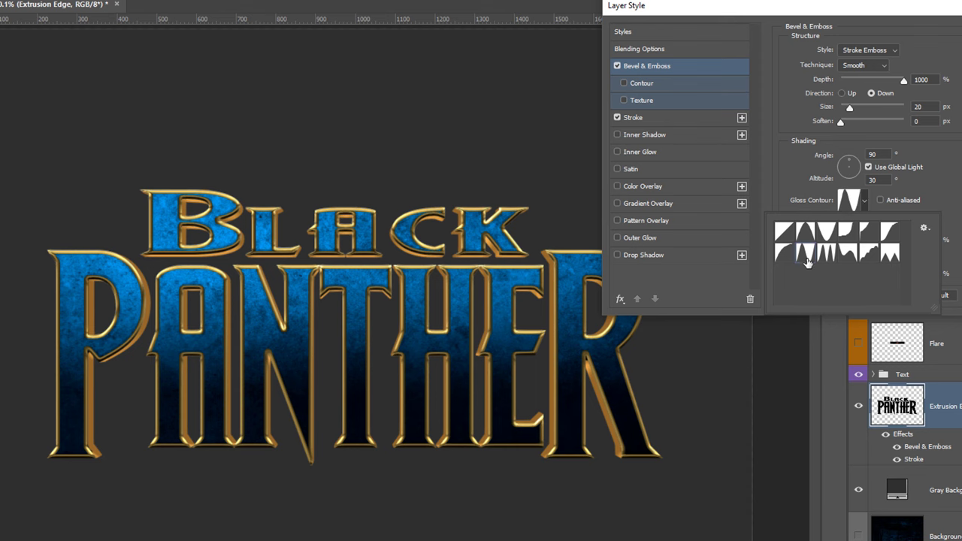
left_click(850, 200)
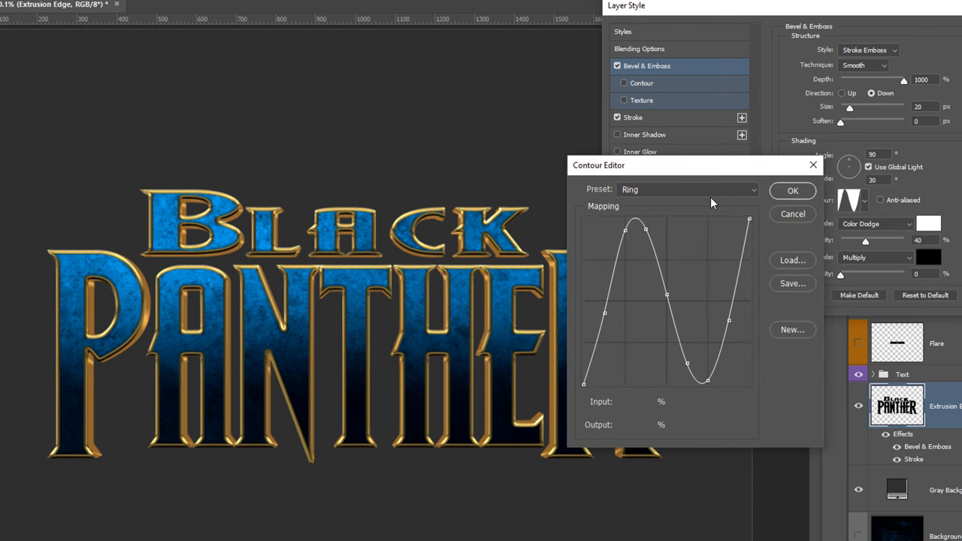
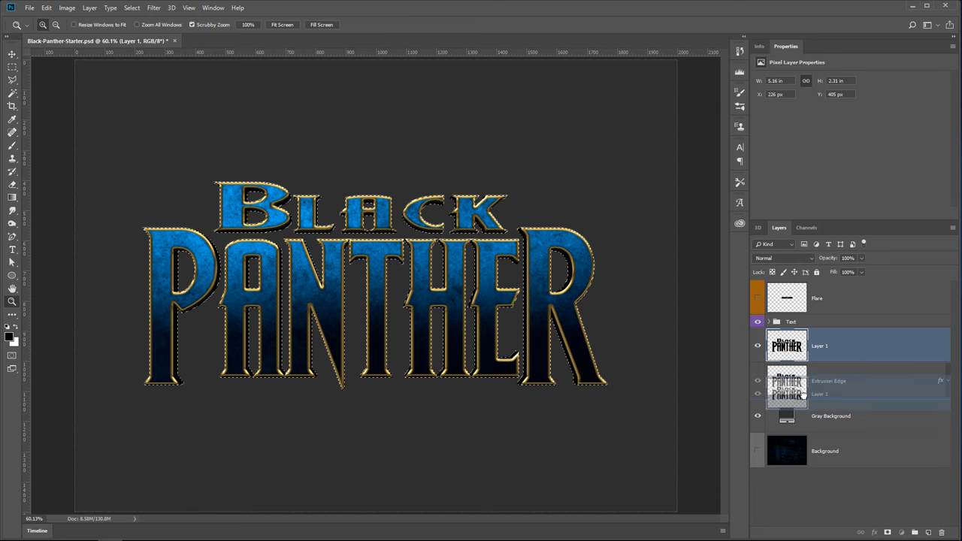
- Rename the Layer 1 copy below Extrusion Edge as Main Extrusion, extend it with step-and-repeat transformations, and deselect
double_click(822, 382)
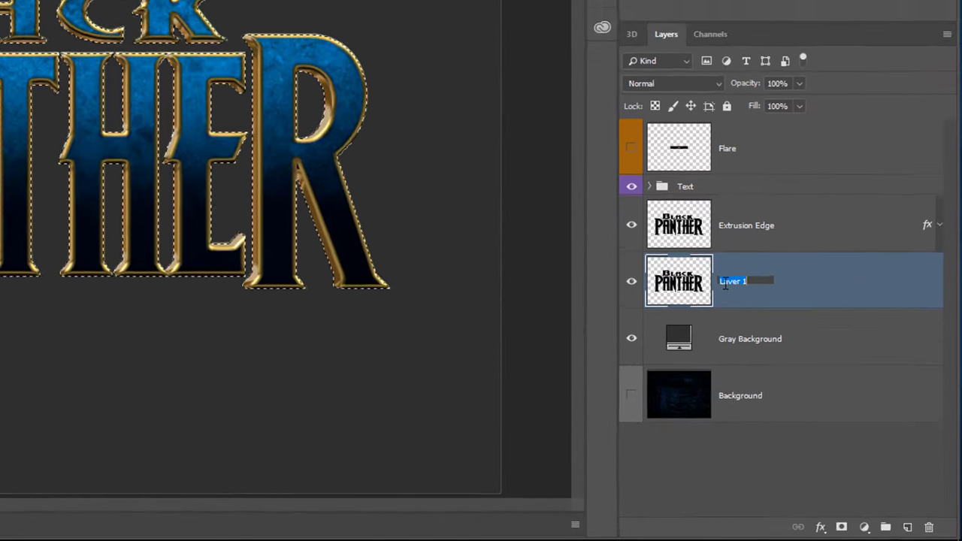
type("Main Extrusion")
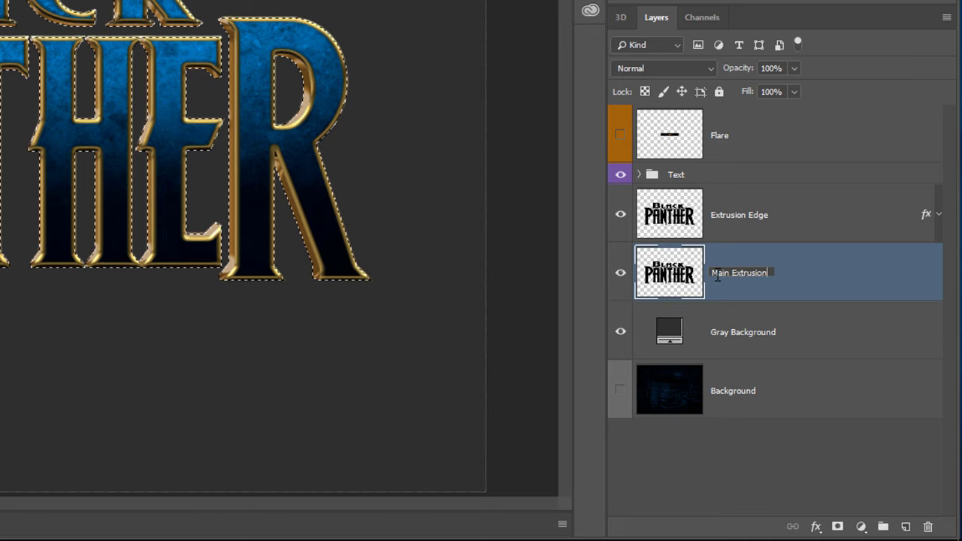
key("Return")
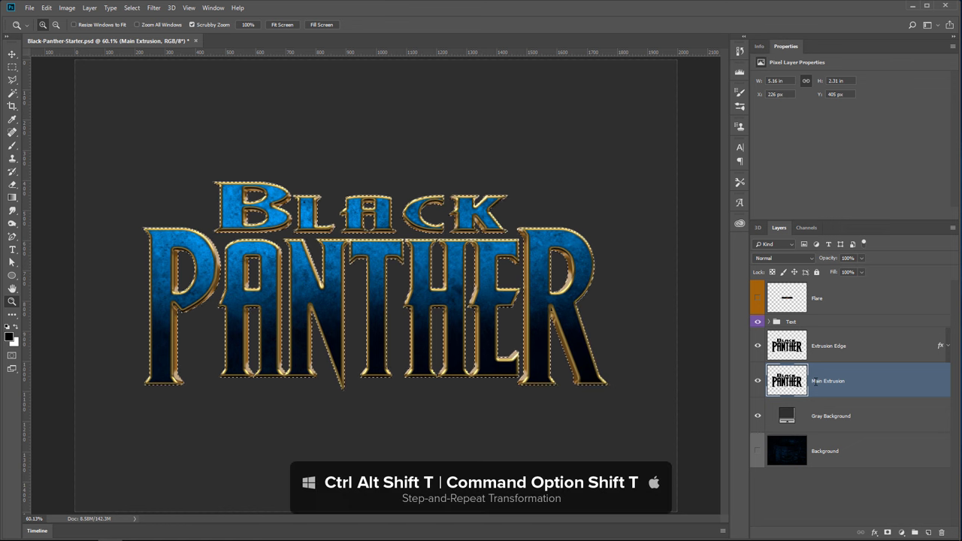
key("ctrl+alt+shift+t")
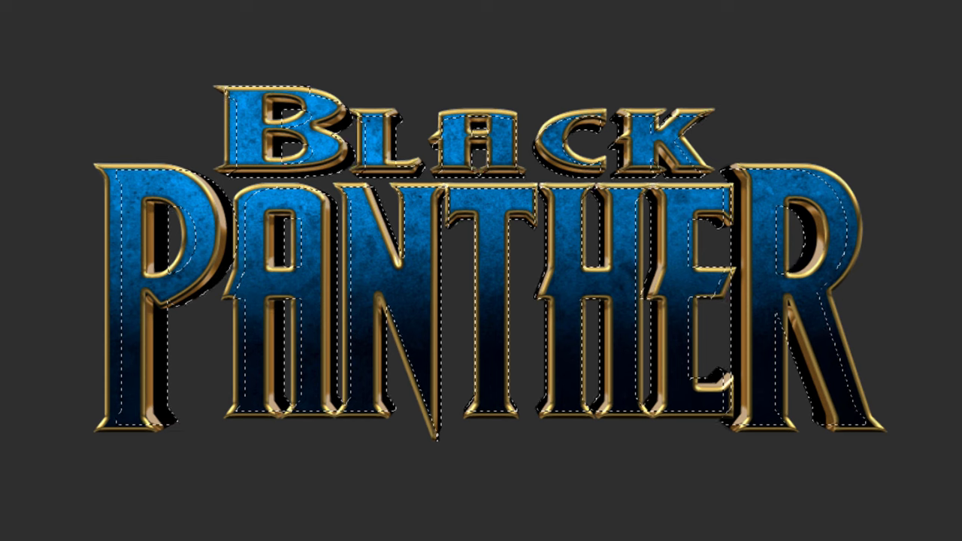
key("ctrl+d")
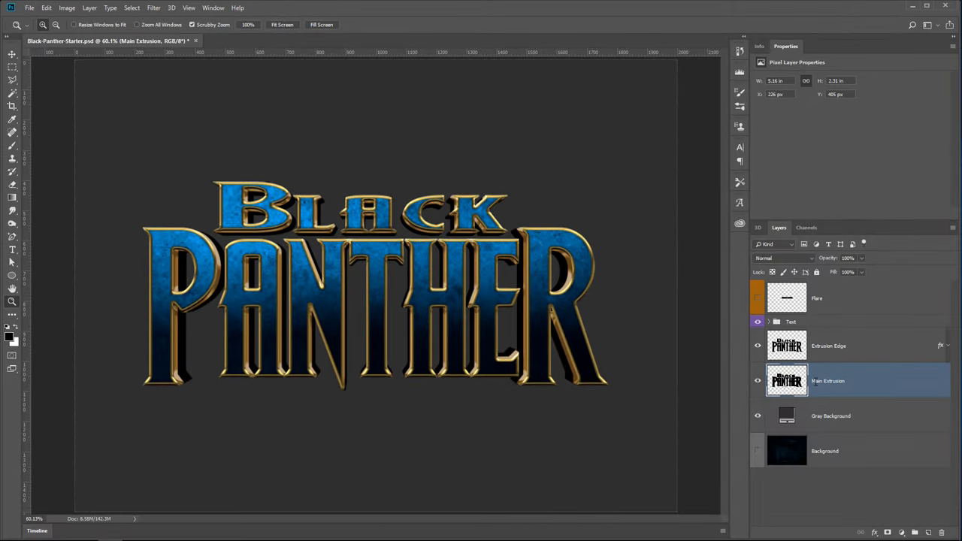
- Copy the Extrusion Edge layer style onto Main Extrusion and disable the Stroke effect on Main Extrusion
key("alt")
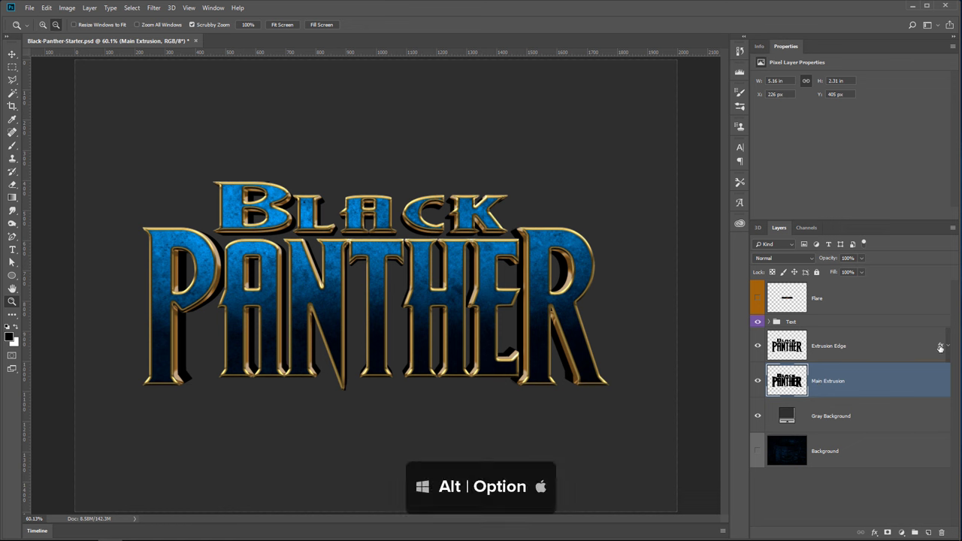
mouse_move(941, 347)
left_mouse_down()
mouse_move(930, 353)
mouse_move(932, 383)
left_mouse_up()
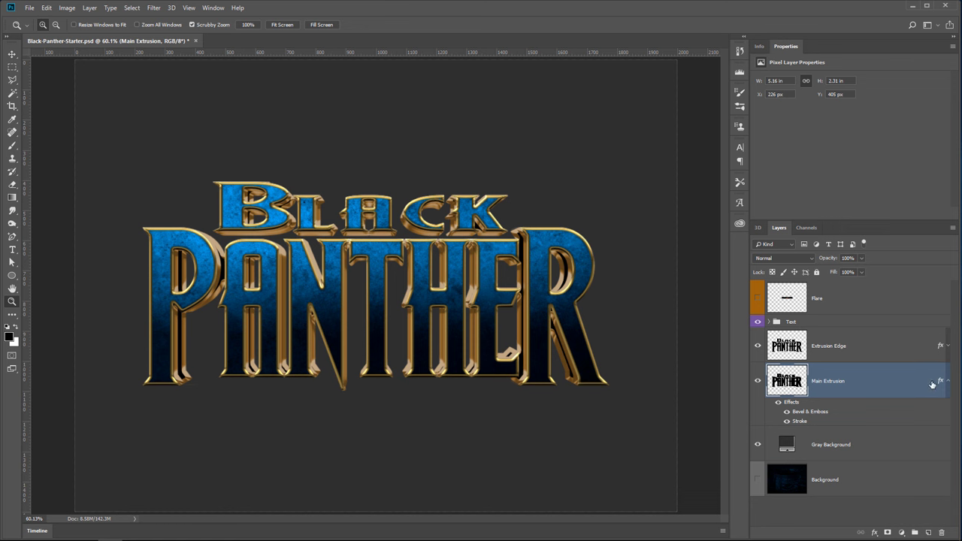
double_click(940, 383)
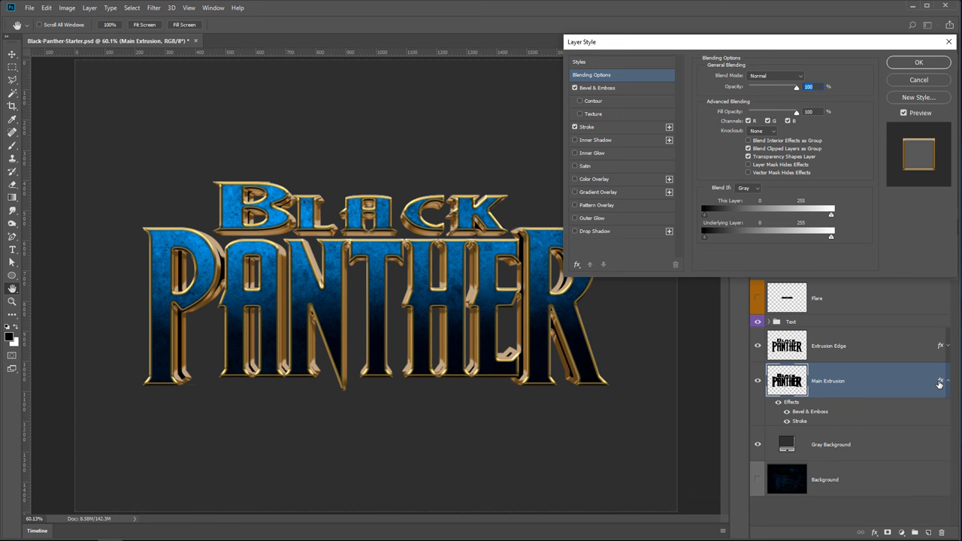
left_click(575, 127)
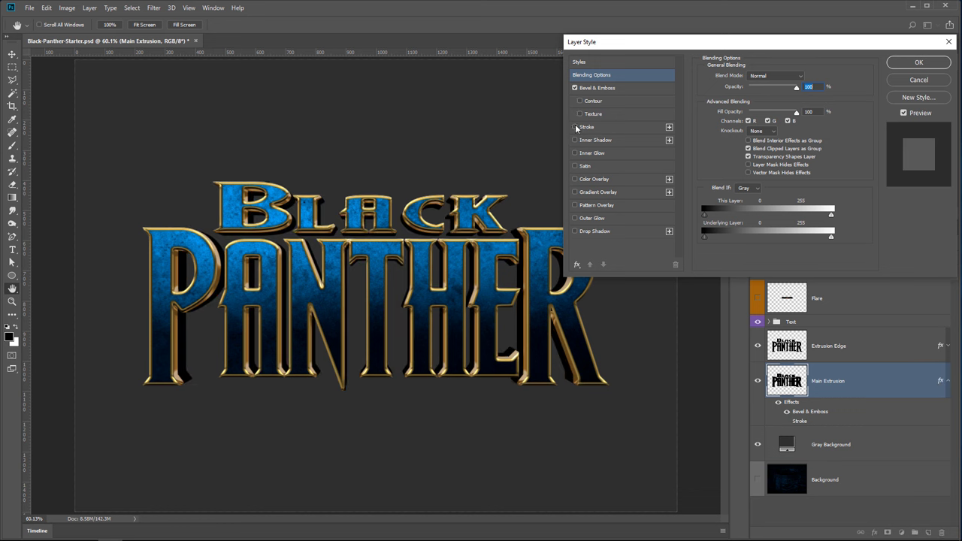
- Add a Color Overlay to Main Extrusion with Normal blend mode and RGB color 120, 90, 40
left_click(592, 180)
left_click(784, 78)
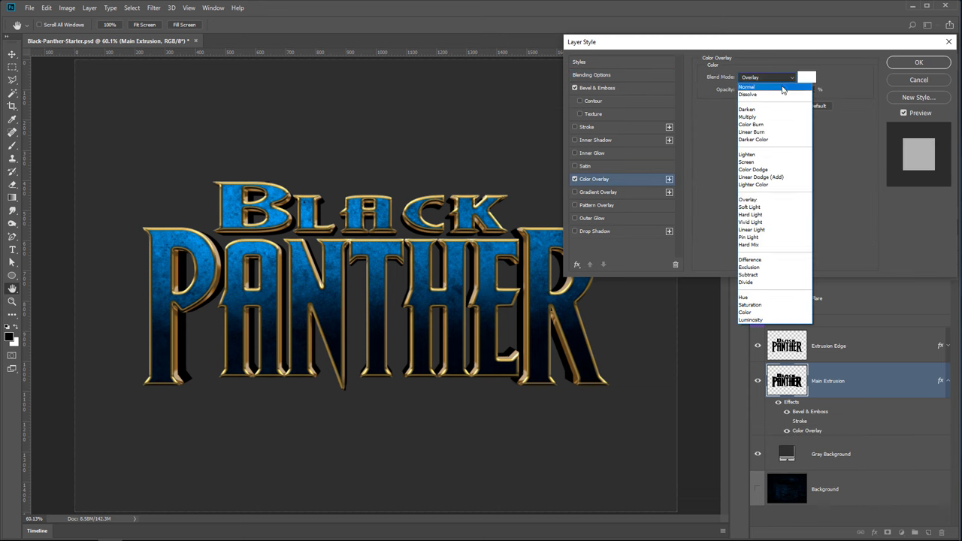
left_click(782, 88)
left_click(806, 77)
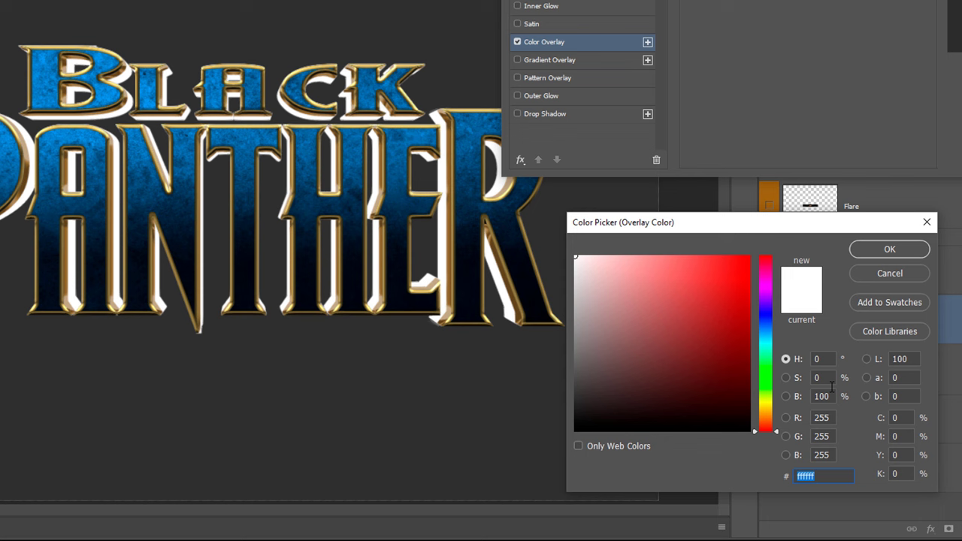
double_click(813, 429)
type("120")
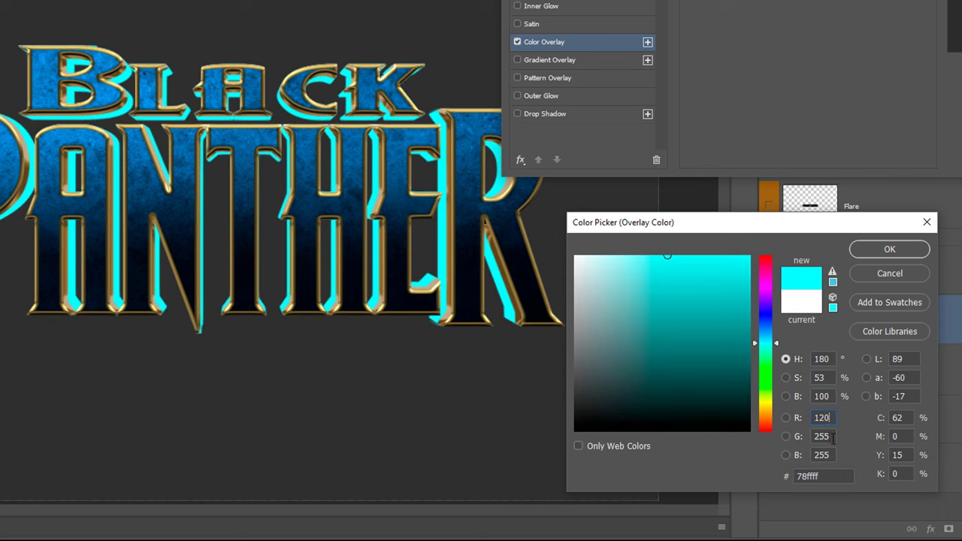
double_click(827, 437)
type("90")
double_click(833, 455)
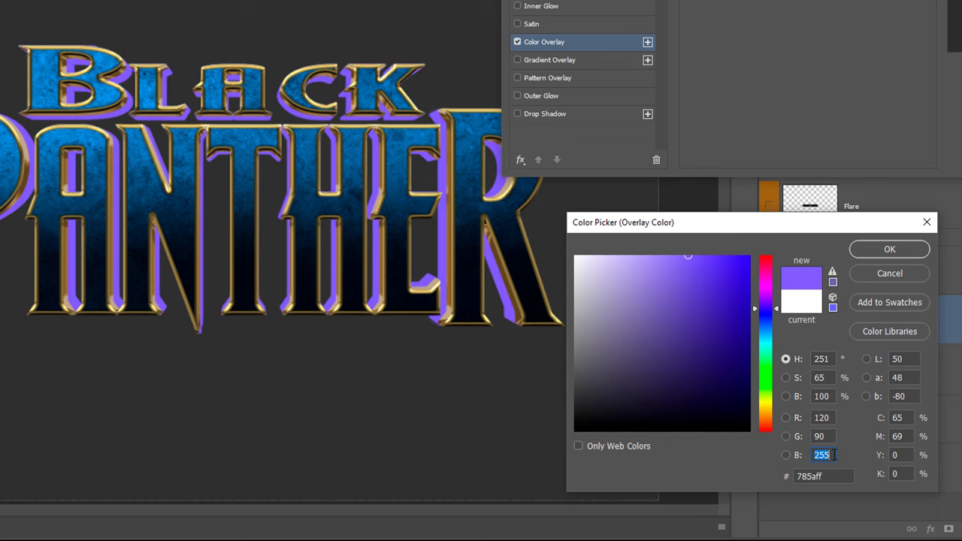
type("40")
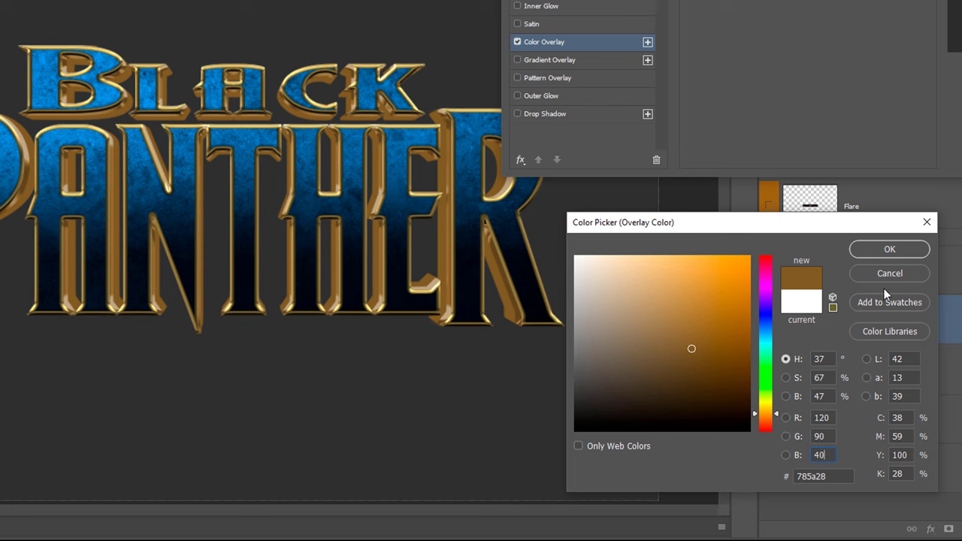
left_click(881, 250)
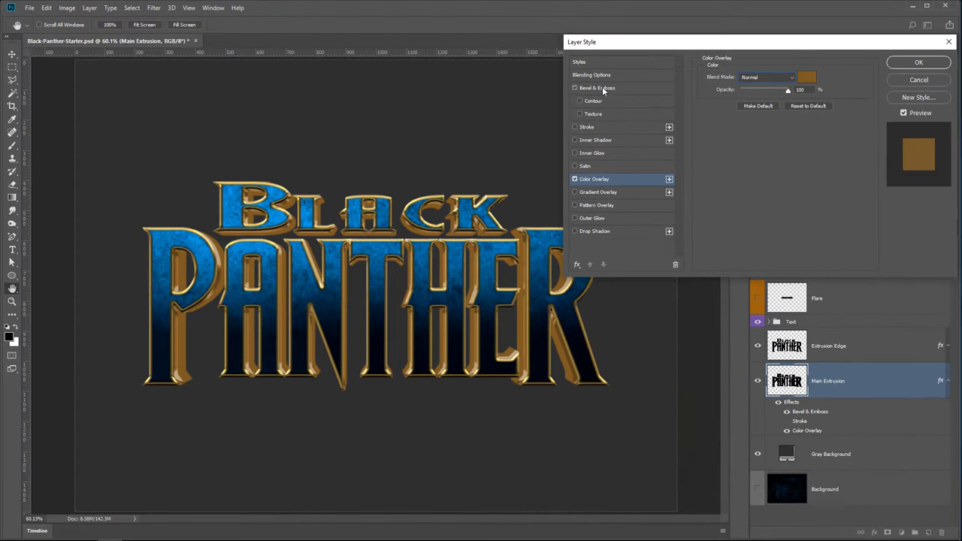
- Change the Main Extrusion bevel to Inner Bevel with a size of 70 px and the Ring - Double gloss contour
left_click(602, 88)
left_click(764, 76)
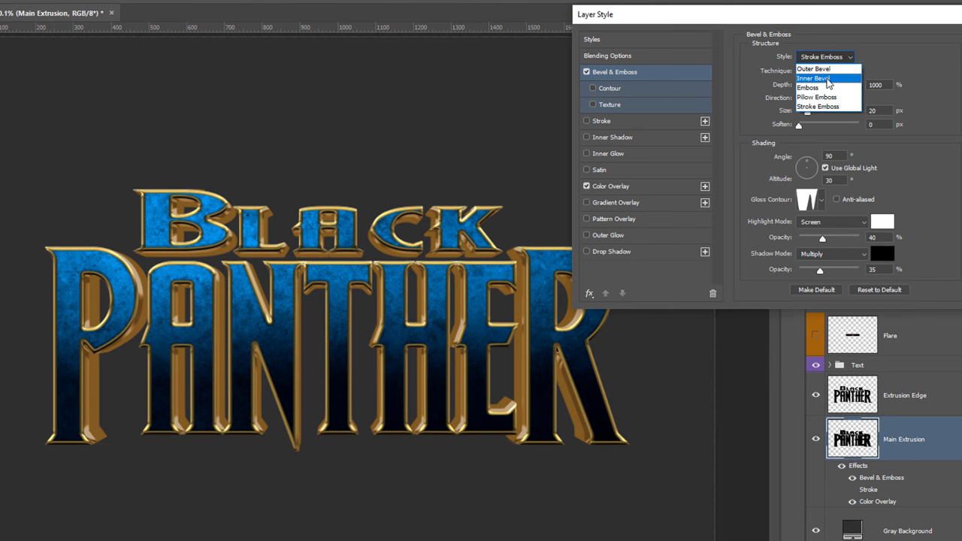
left_click(827, 78)
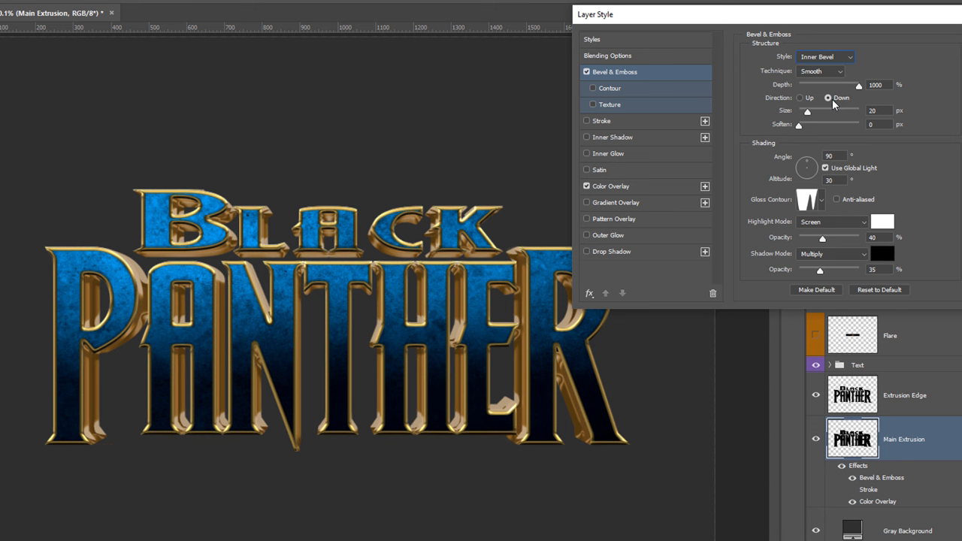
double_click(874, 111)
type("70")
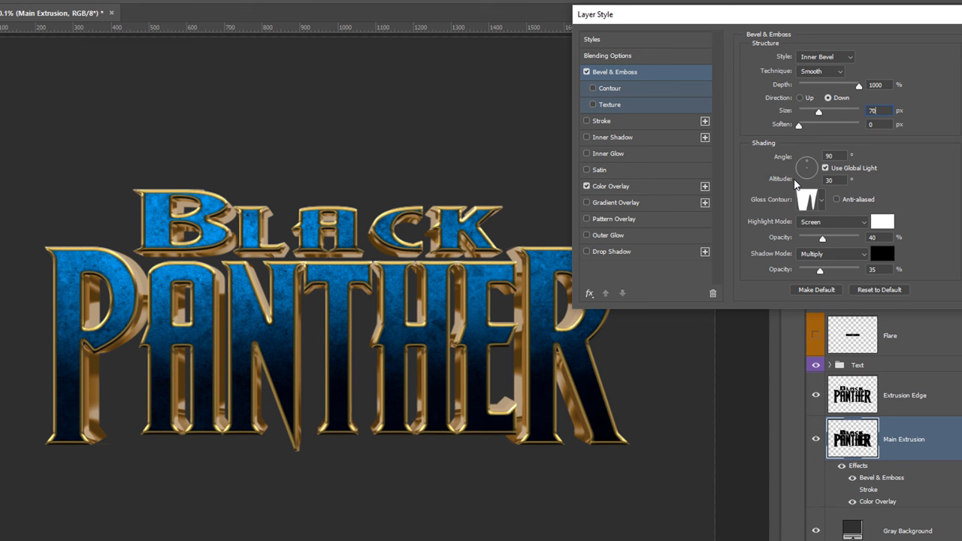
left_click(823, 200)
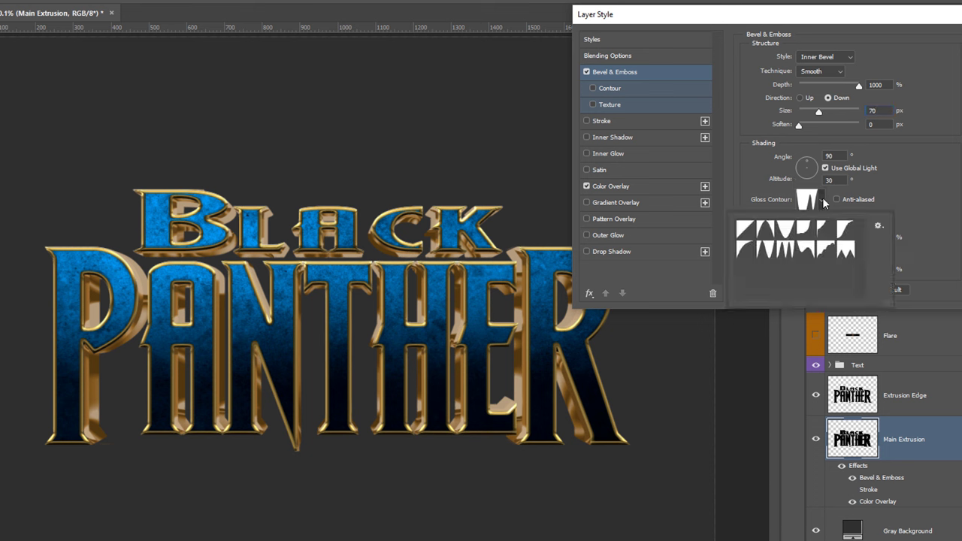
left_click(786, 250)
left_click(910, 221)
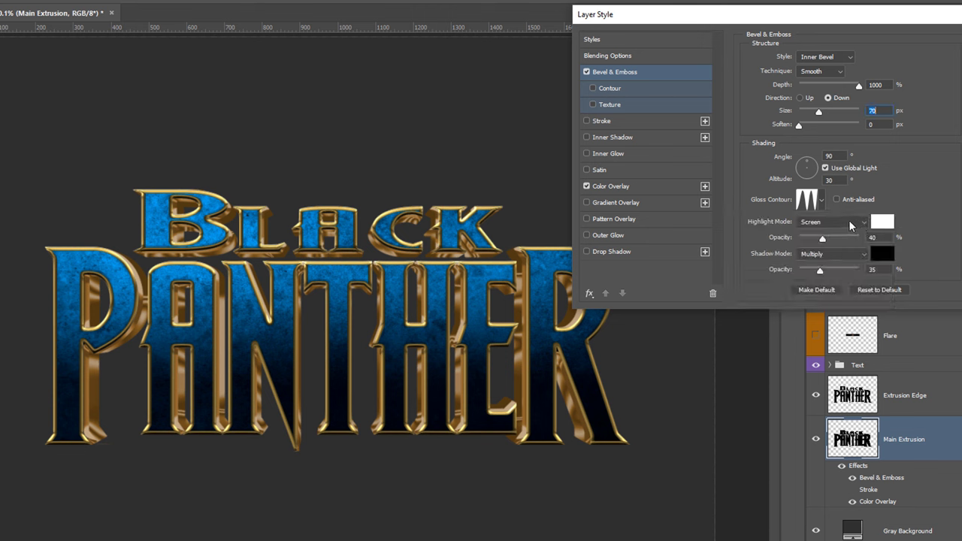
- Set the Main Extrusion bevel's highlight mode to Overlay and its highlight and shadow opacities to 50%, compare the preview, and apply the style
left_click(848, 222)
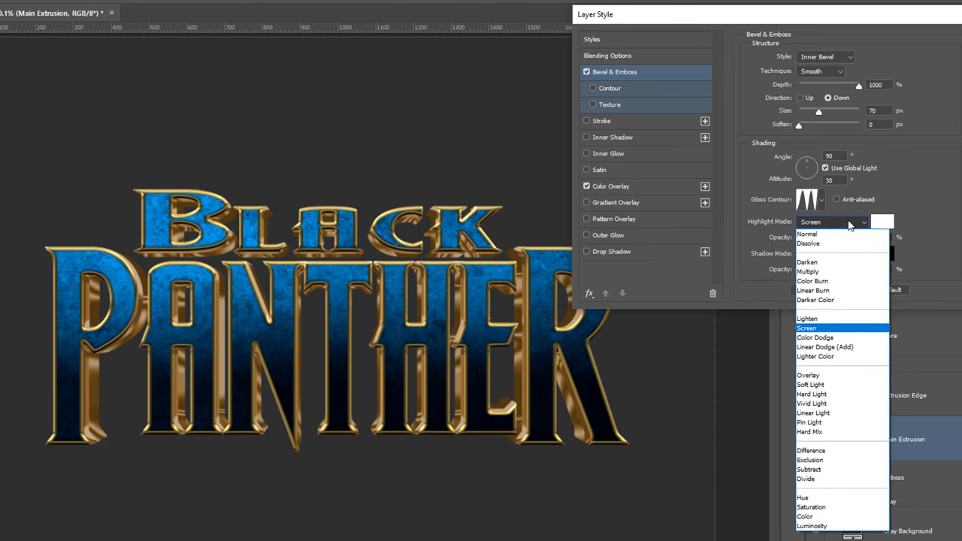
left_click(824, 380)
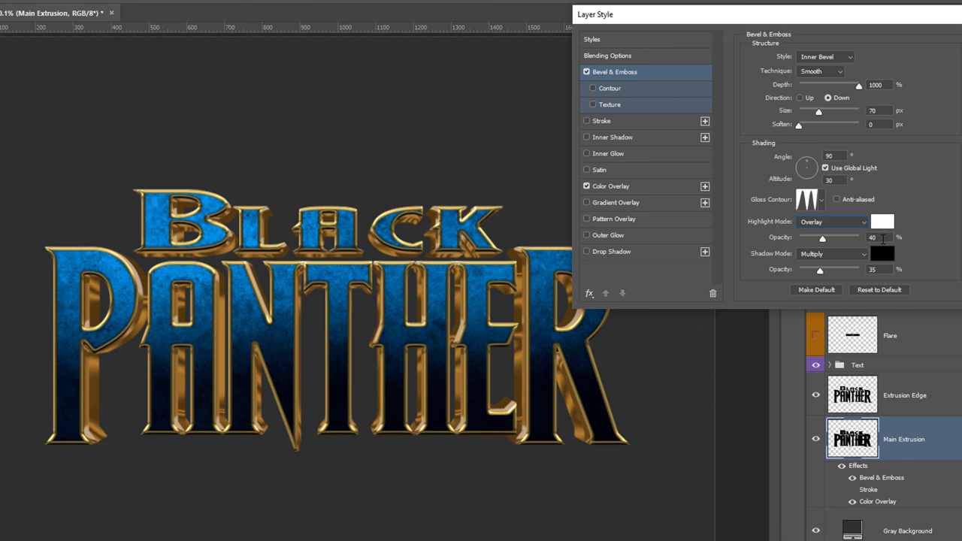
double_click(883, 238)
type("50")
double_click(870, 270)
type("50")
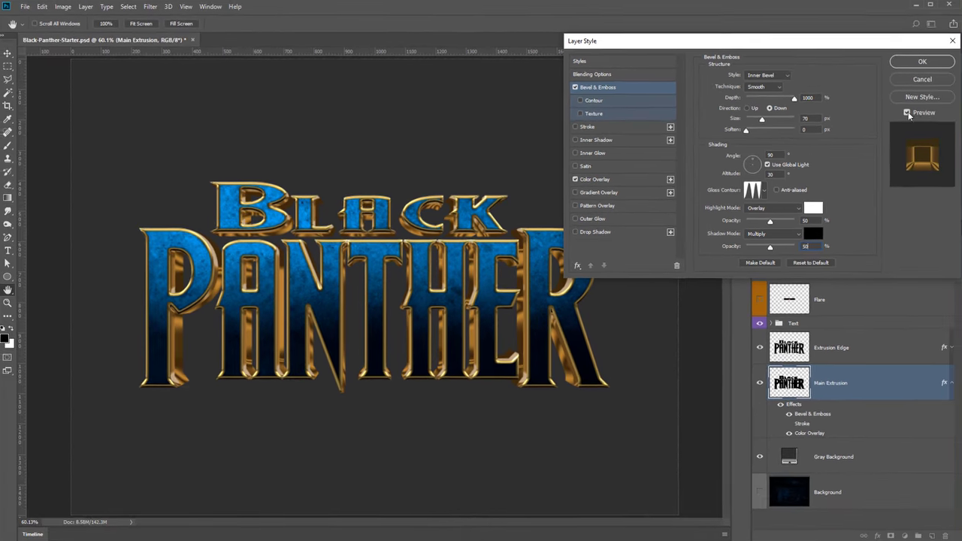
left_click(906, 114)
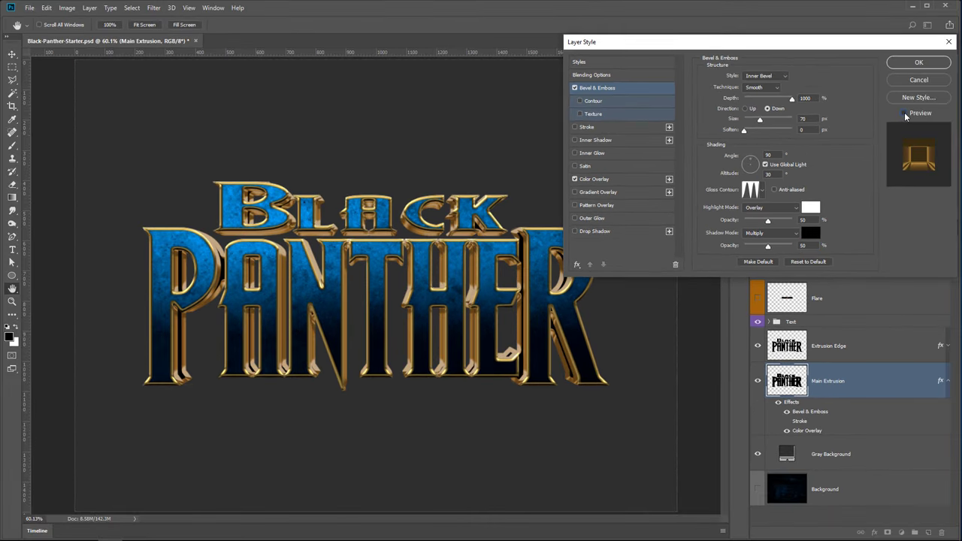
left_click(904, 113)
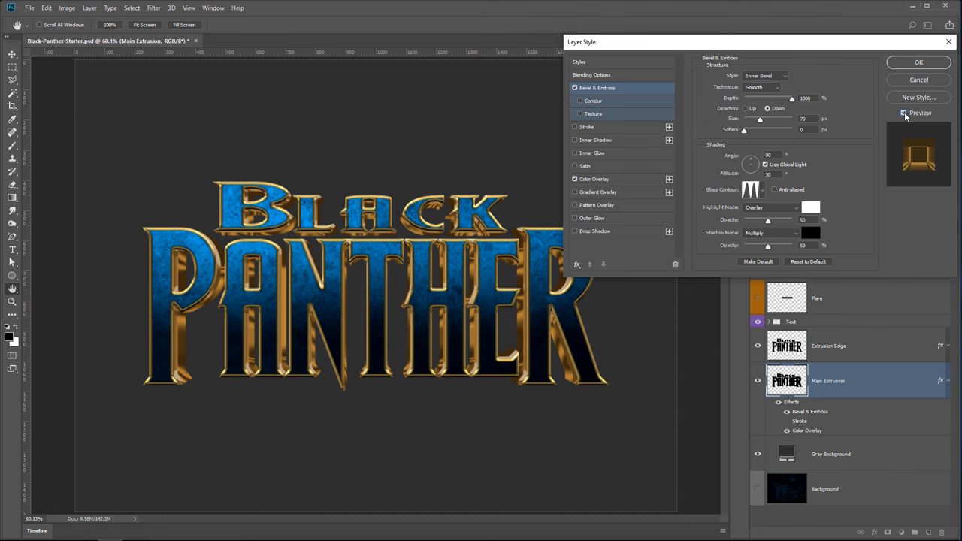
left_click(919, 64)
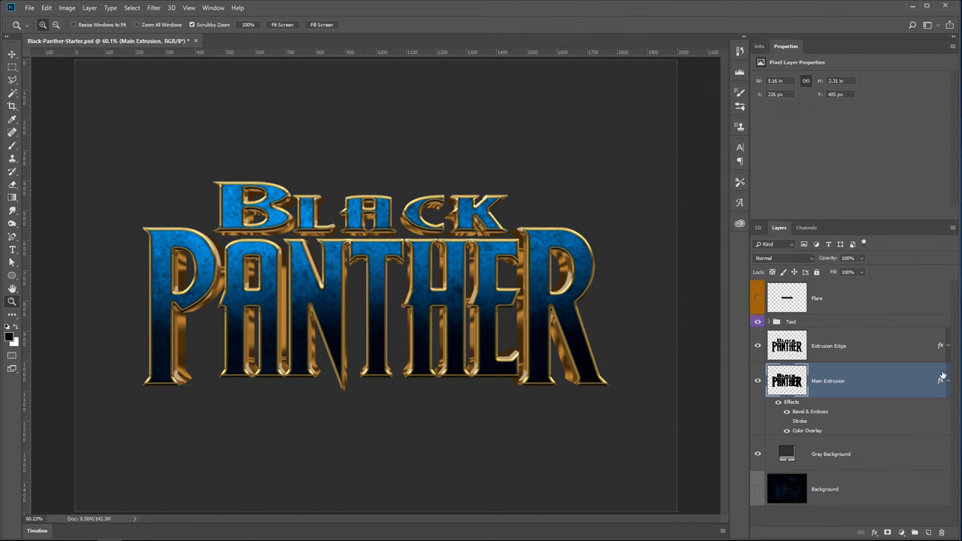
- Duplicate the Main Extrusion layer and rename the copy as Extrusion Enhacing
left_click(948, 381)
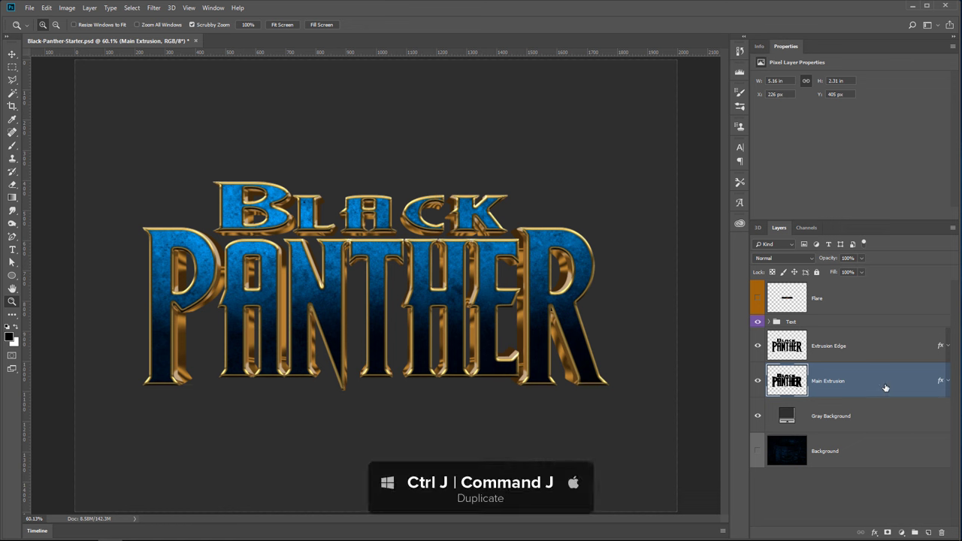
key("ctrl+j")
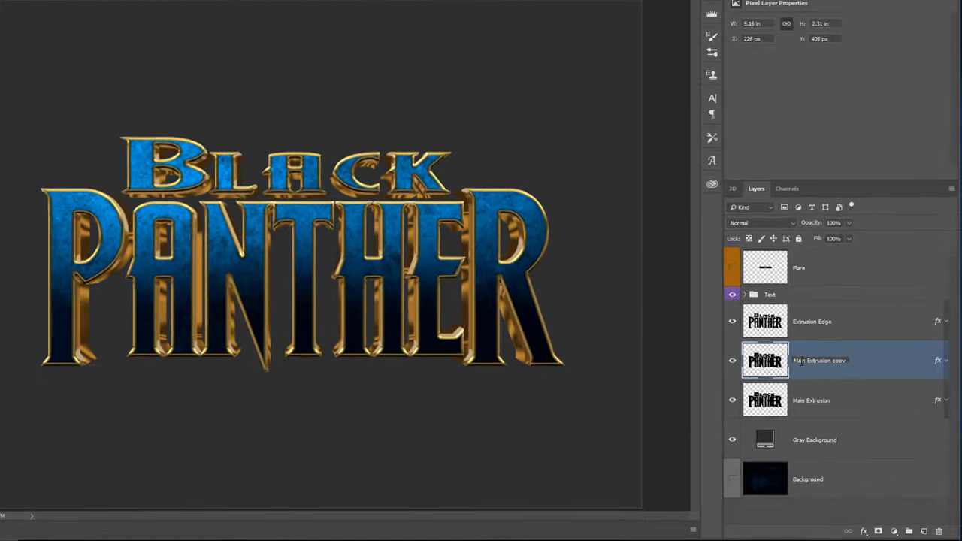
double_click(820, 381)
key("Delete")
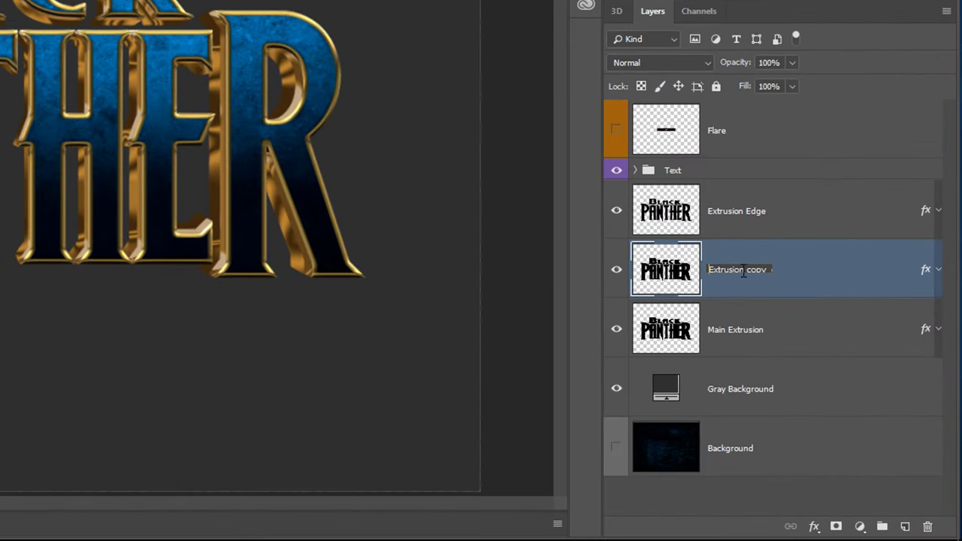
double_click(754, 271)
type("Enhacing")
key("Return")
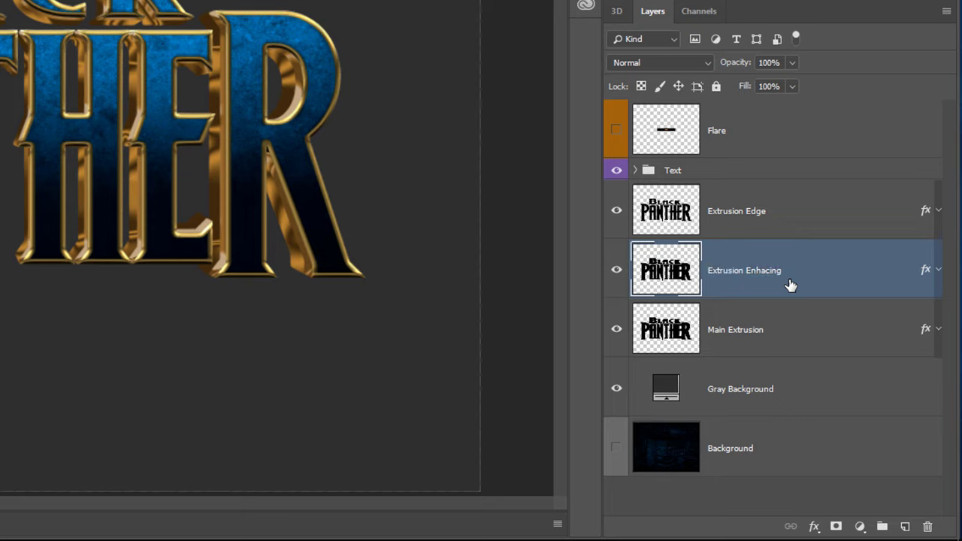
- Disable the Color Overlay on the Extrusion Enhacing layer and lower its fill opacity to 0%
double_click(789, 284)
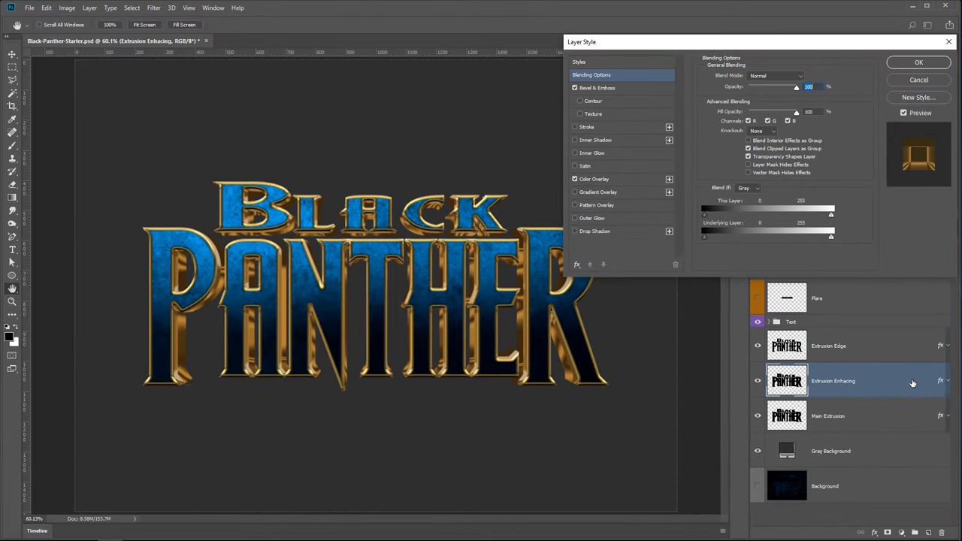
left_click(575, 180)
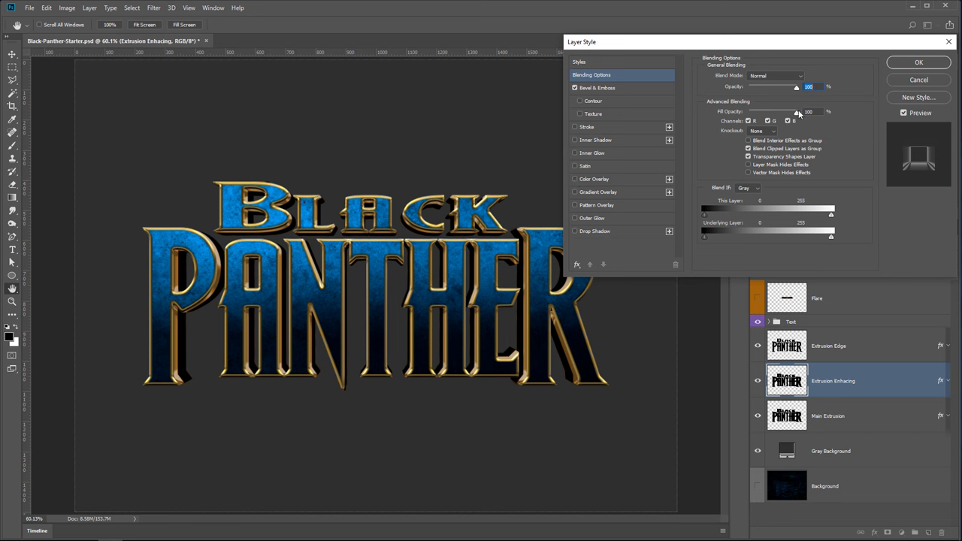
left_click_drag(799, 113, 728, 114)
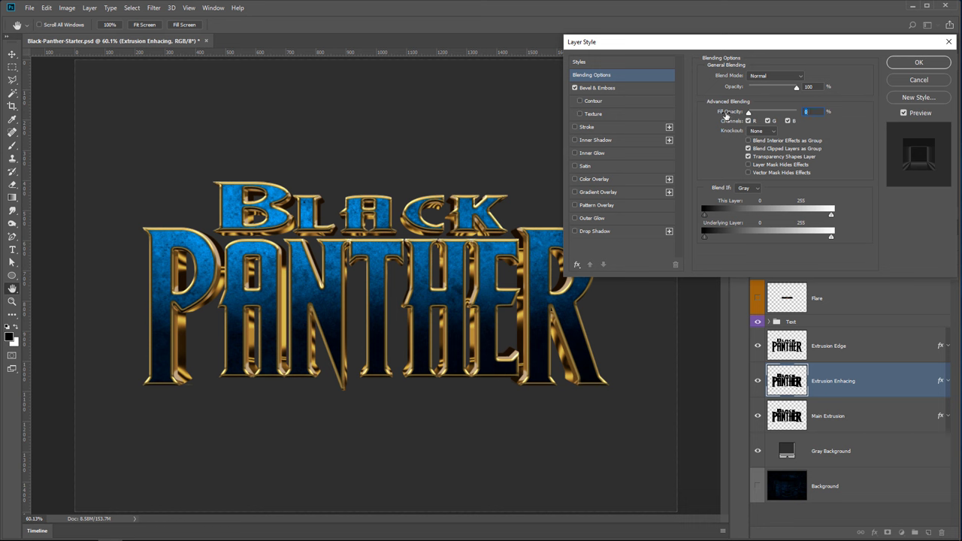
- Set the Extrusion Enhacing layer's bevel direction to Up and its gloss contour to Rounded Steps
left_click(602, 87)
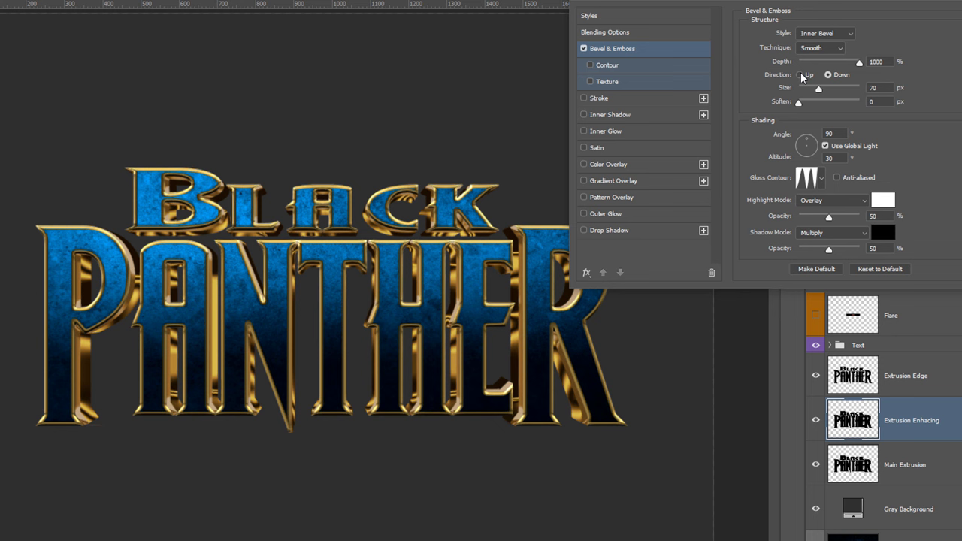
left_click(801, 75)
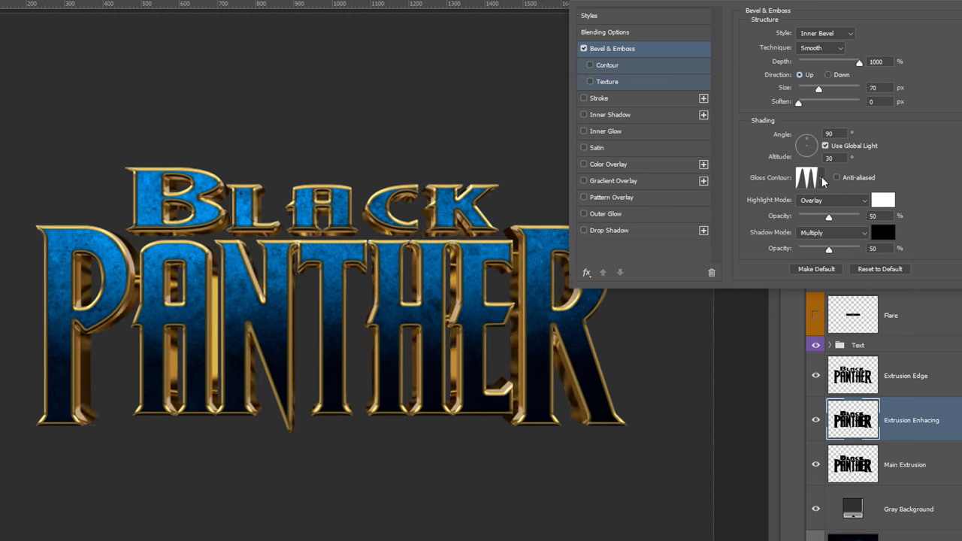
left_click(823, 181)
left_click(828, 232)
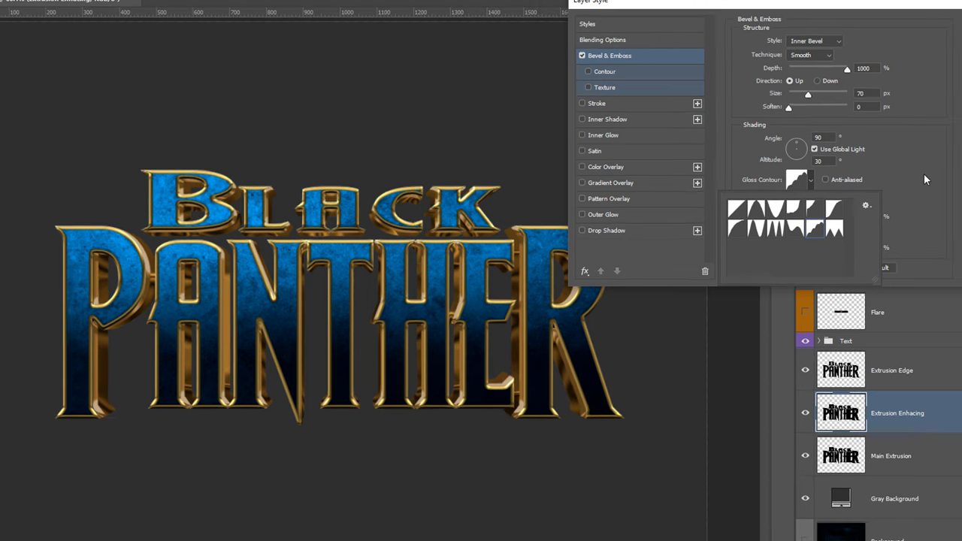
left_click(924, 174)
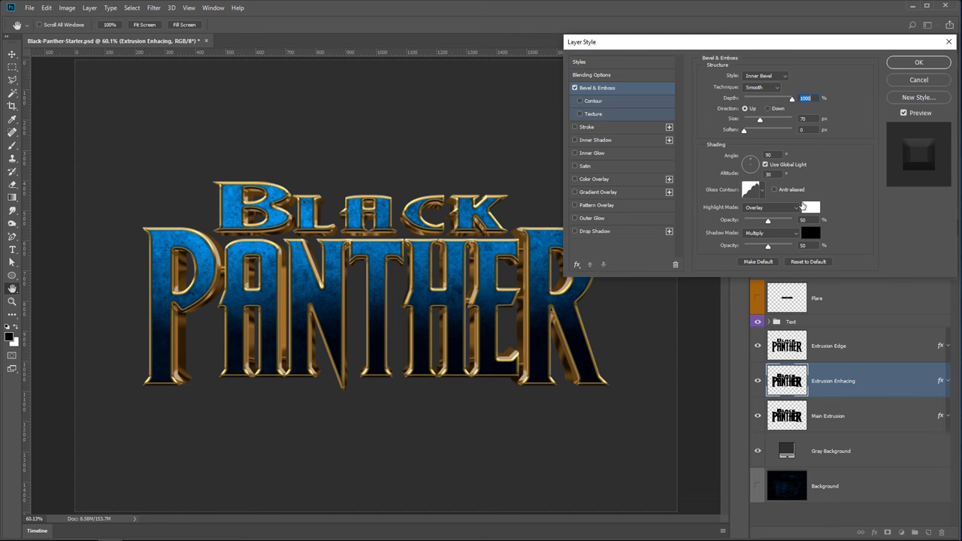
- Set the bevel's highlight color to gold with RGB 255, 215, 90
left_click(811, 207)
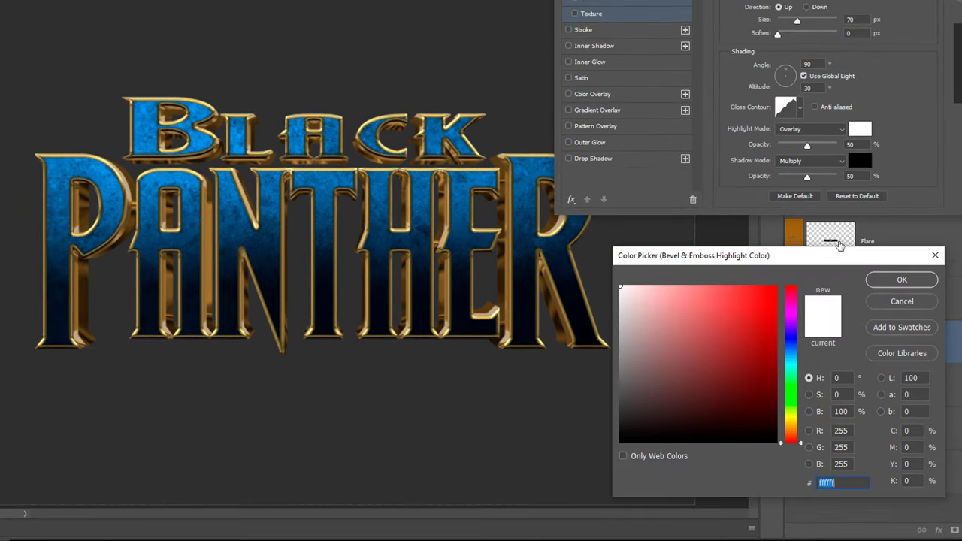
left_click(840, 448)
type("215")
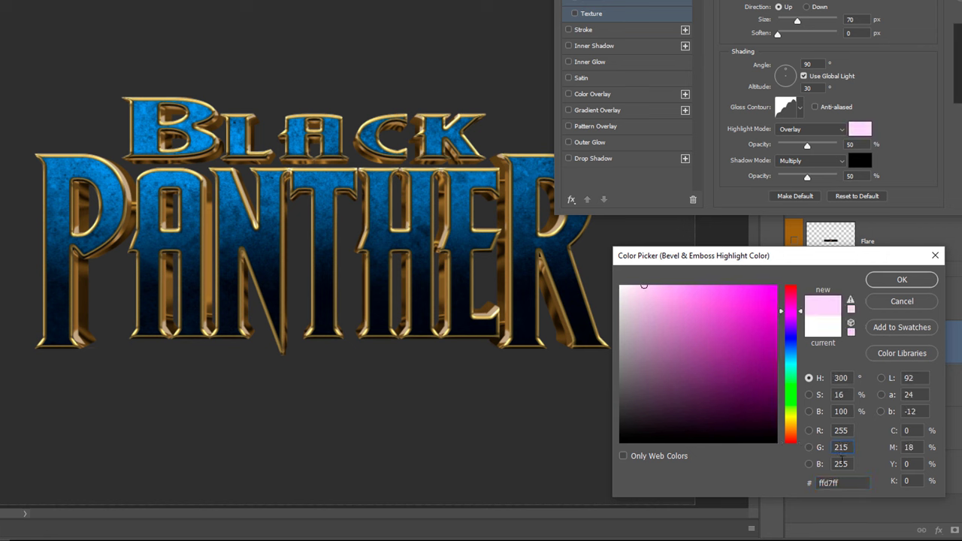
key("Tab")
type("90")
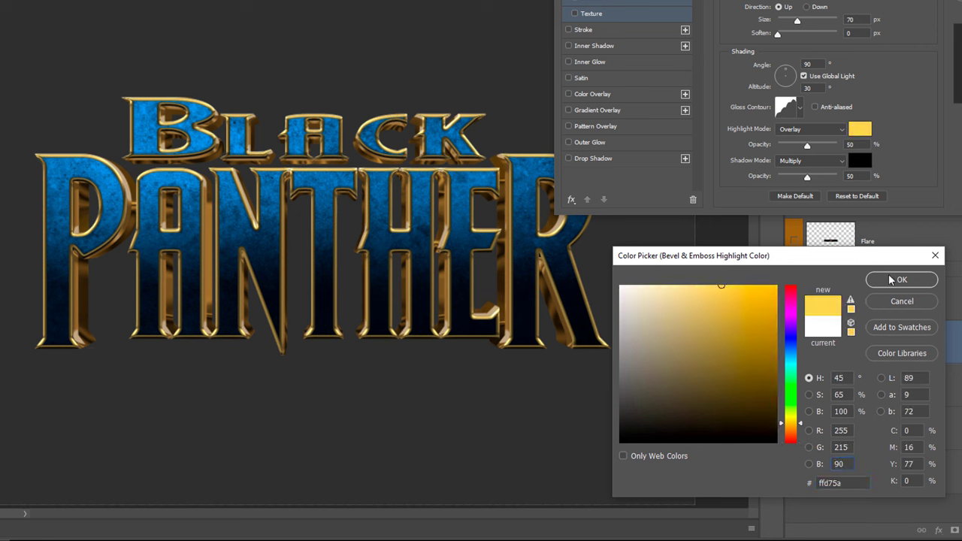
left_click(895, 279)
- Set the bevel's shadow color to dark brown with RGB 30, 25, 10
left_click(862, 160)
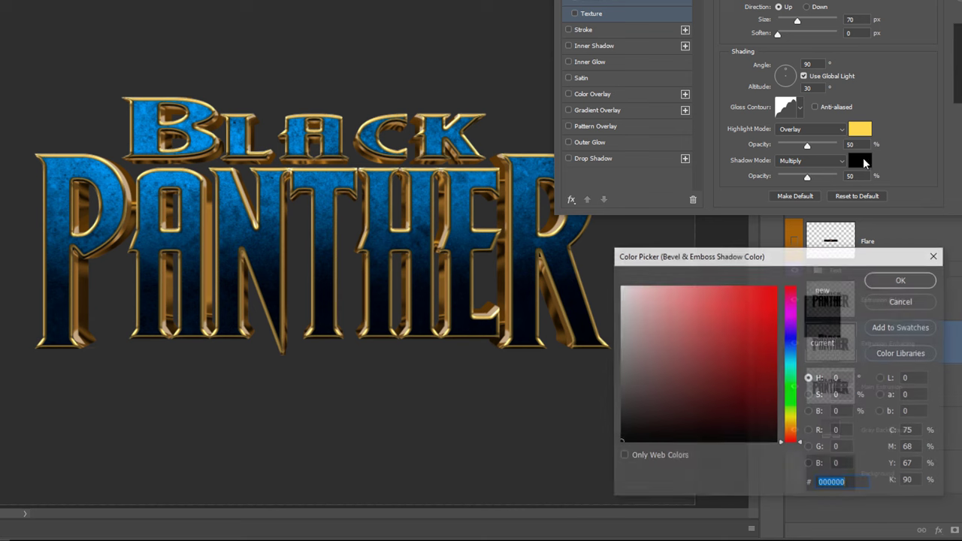
left_click(843, 432)
type("30")
key("Tab")
type("25")
key("Tab")
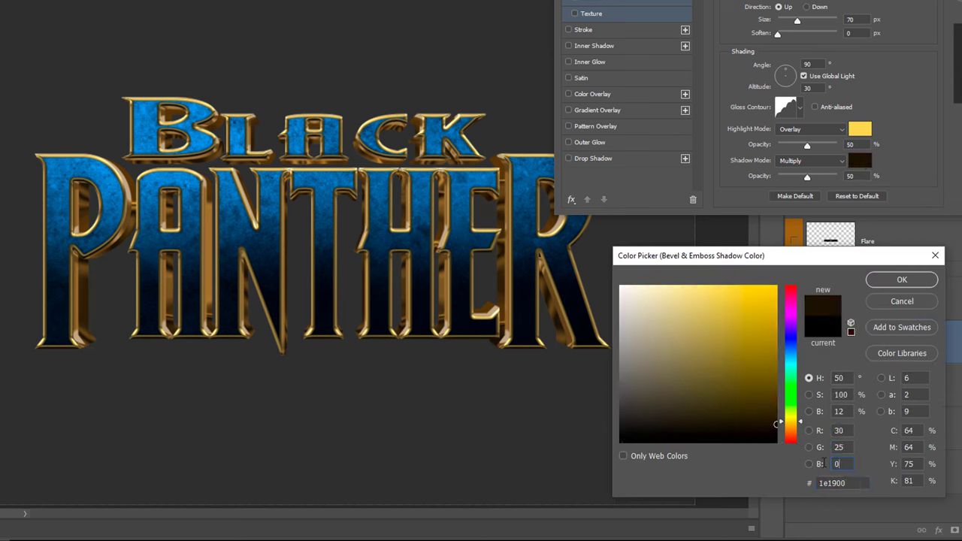
type("10")
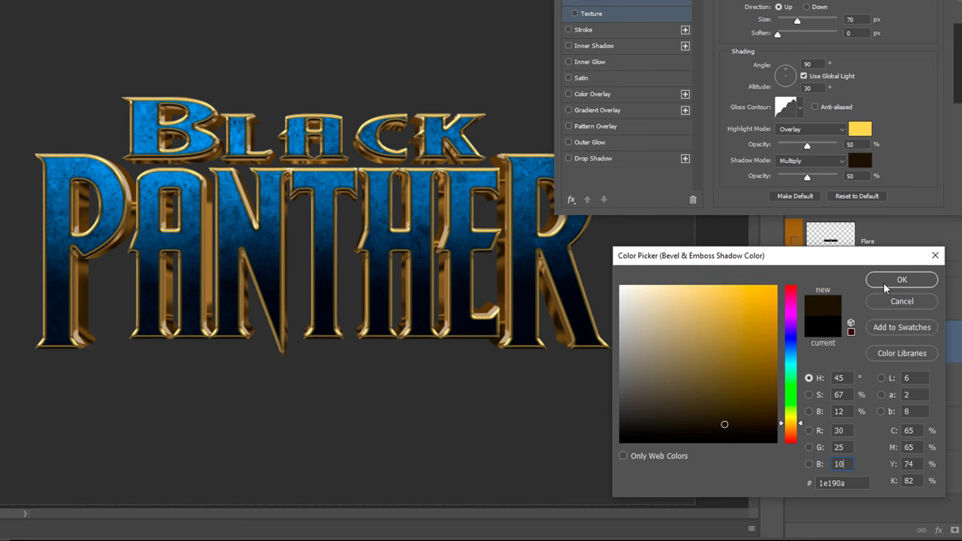
left_click(883, 283)
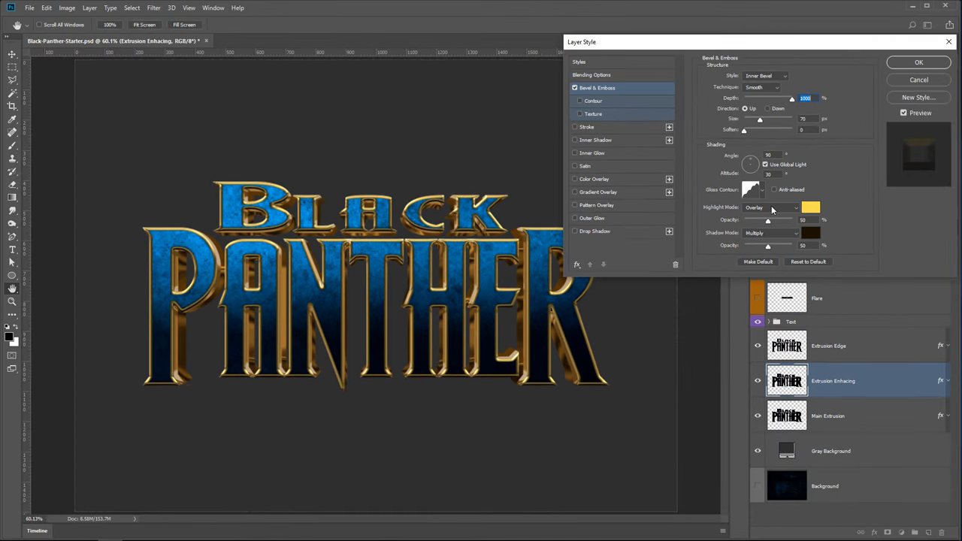
- Set the bevel's highlight mode to Screen, compare the result with the preview off and on, and apply the style
left_click(772, 209)
left_click(757, 289)
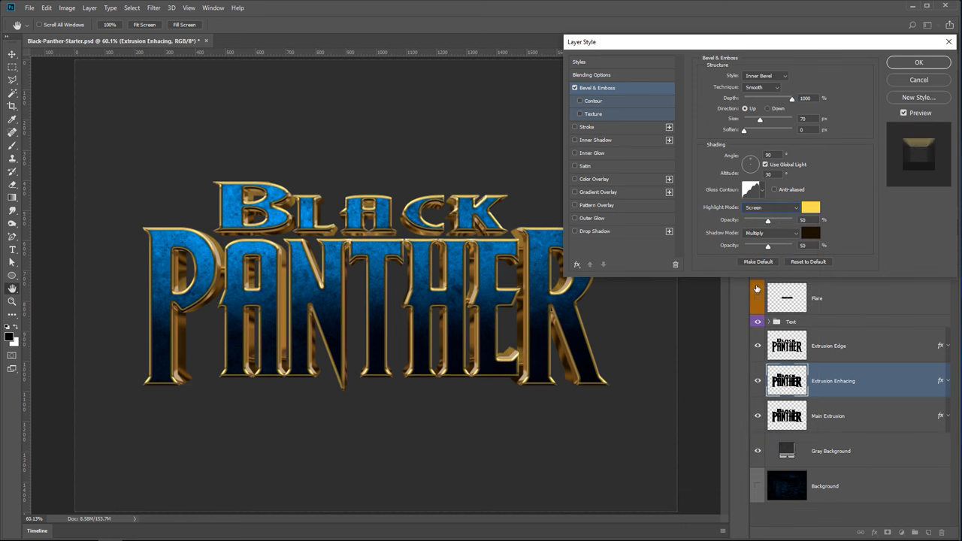
left_click(905, 113)
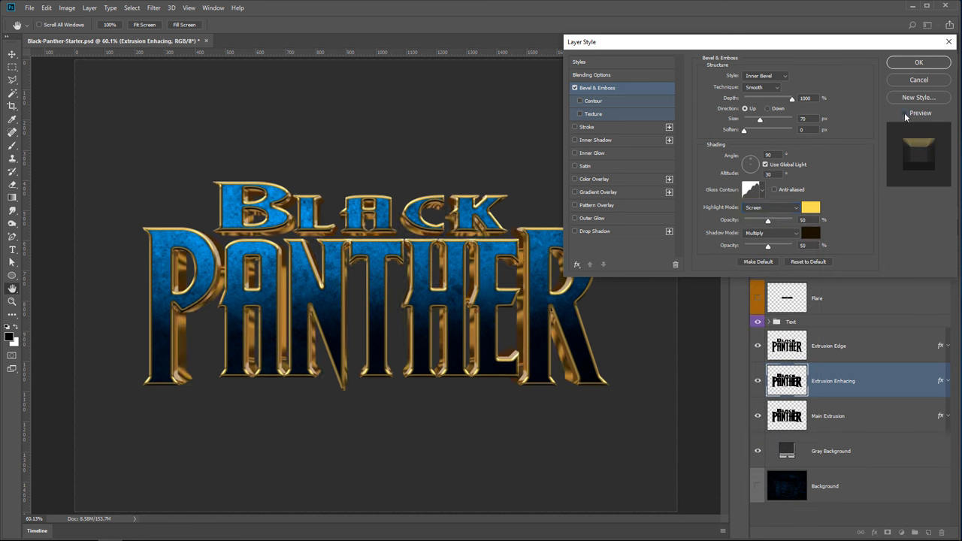
left_click(905, 115)
left_click(905, 113)
left_click(905, 114)
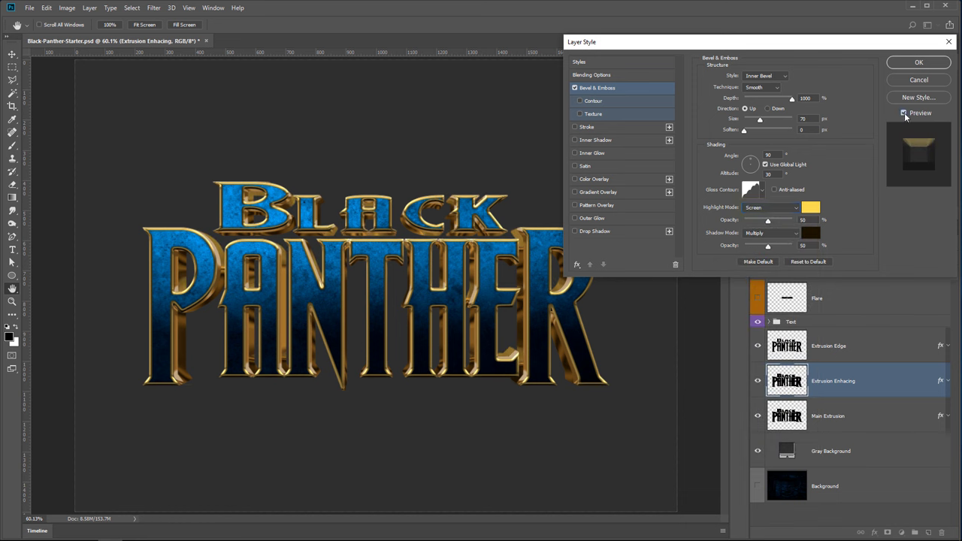
left_click(905, 114)
left_click(905, 115)
left_click(904, 113)
left_click(904, 112)
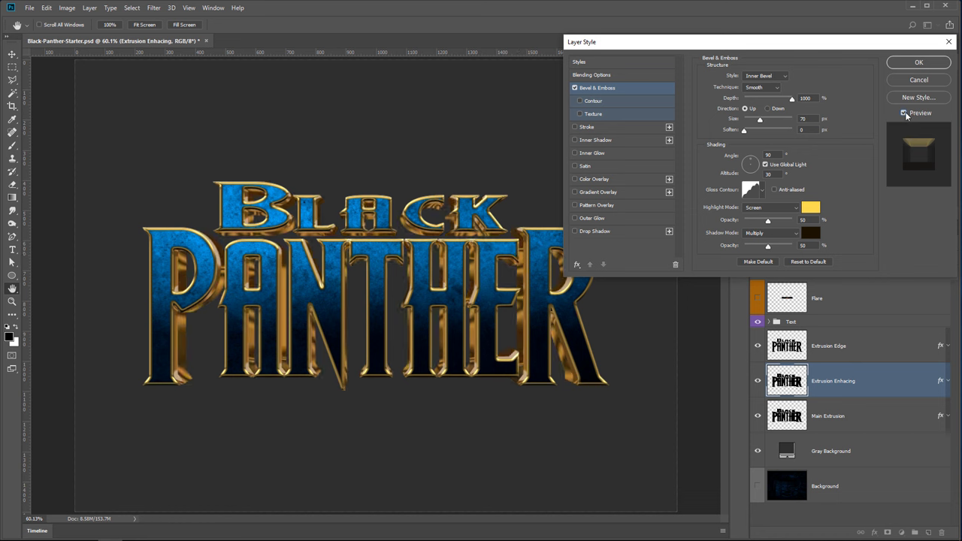
left_click(919, 63)
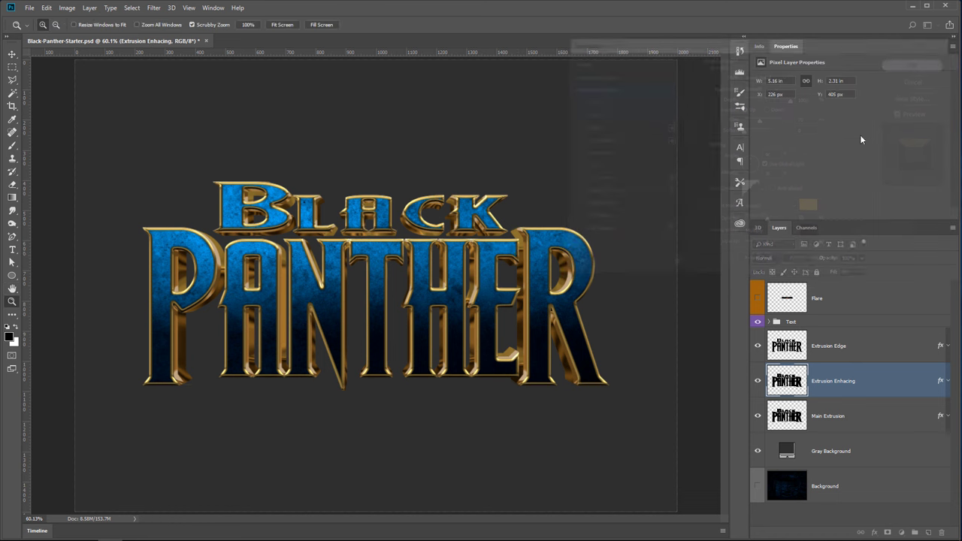
key("z")
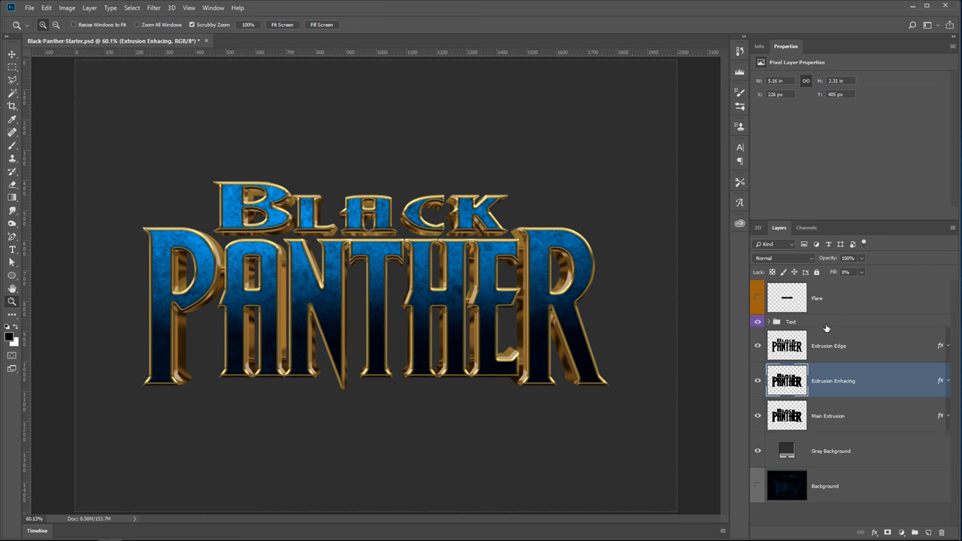
- Group the Extrusion Edge, Extrusion Enhacing and Main Extrusion layers and name the group Extrusion
left_click(845, 352)
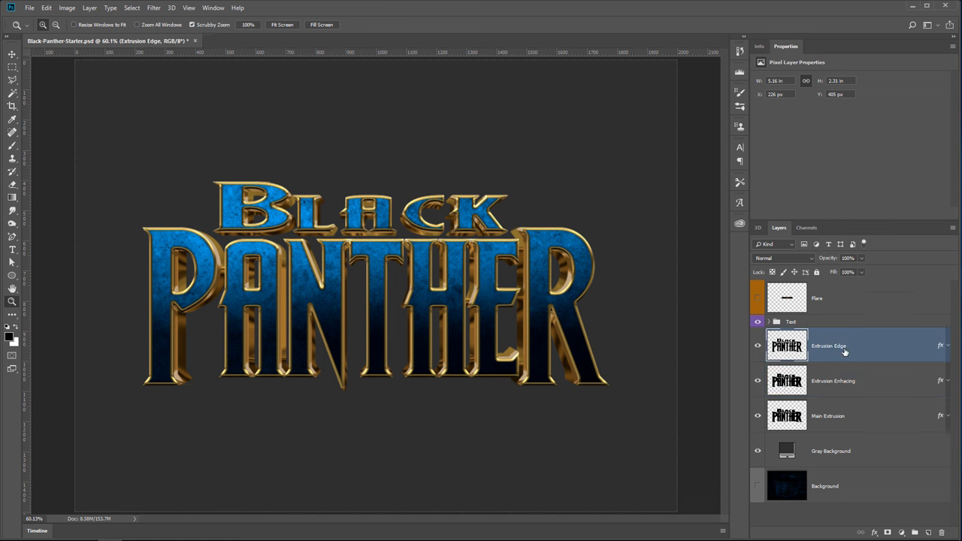
left_click(848, 416, "shift")
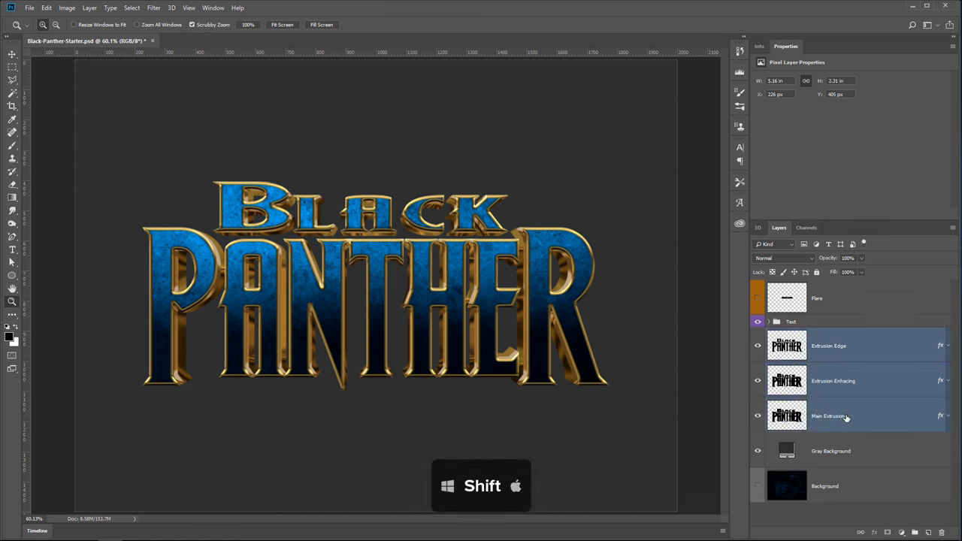
key("ctrl+g")
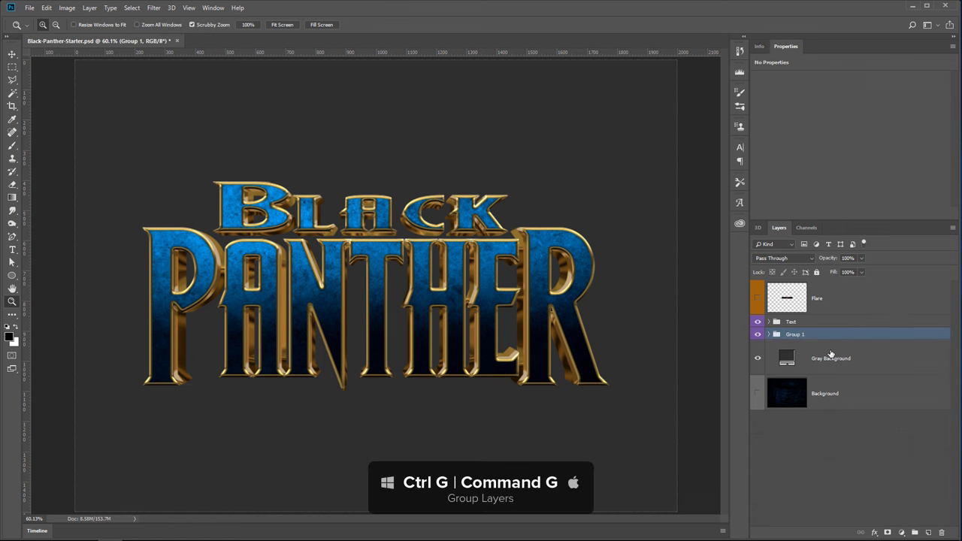
double_click(795, 334)
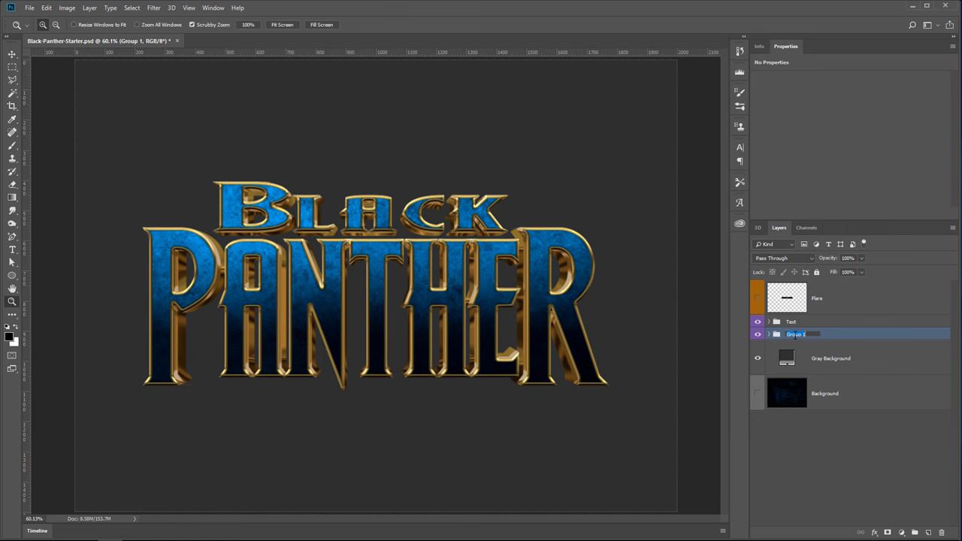
type("Extrusion")
- Compare the lettering with the Extrusion and Text groups hidden and shown, and inspect the letter edges up close
left_click(757, 335)
left_click(758, 335)
left_click(758, 322)
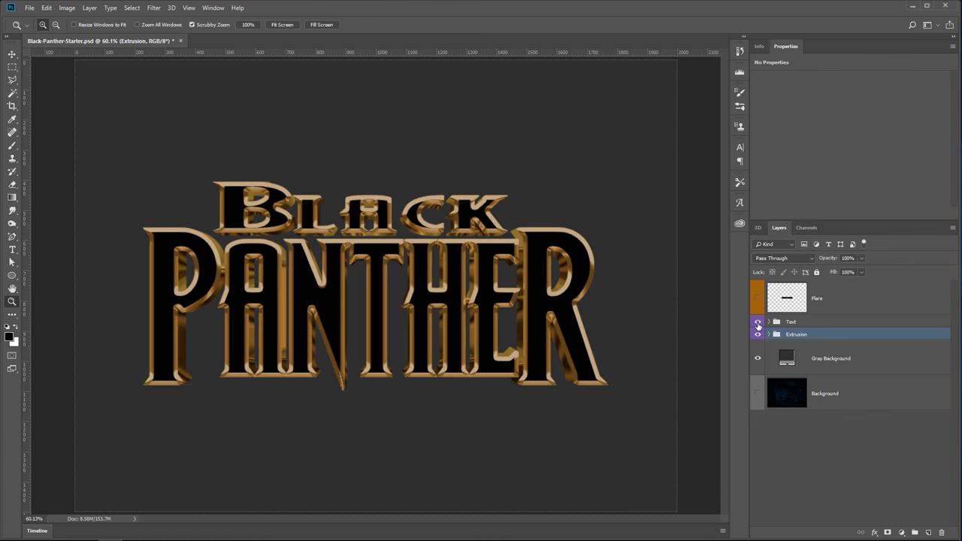
left_click(758, 323)
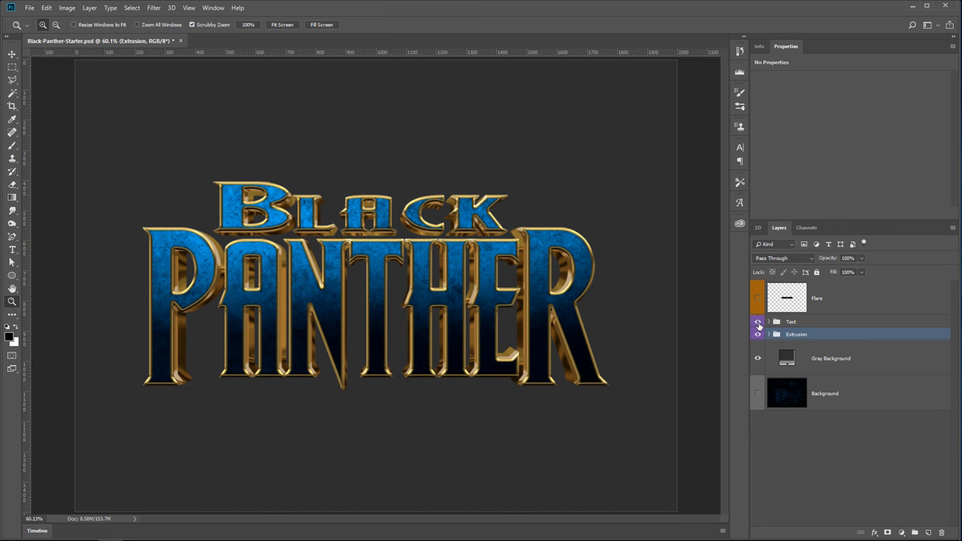
left_click_drag(170, 266, 188, 294)
left_click(188, 294, "alt")
left_click(414, 241, "alt")
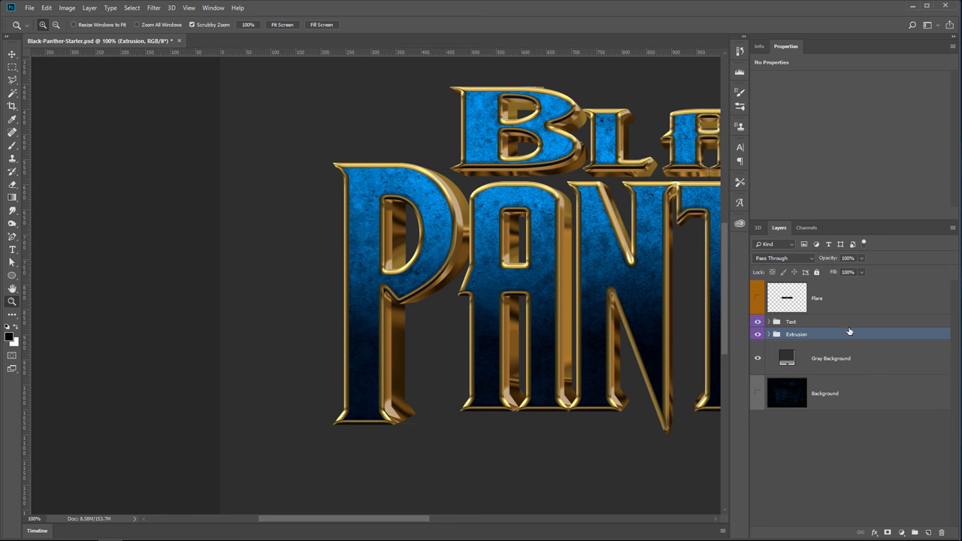
- Set up the Line tool with no stroke and a red fill, with the Gray Background layer selected
left_click(851, 369)
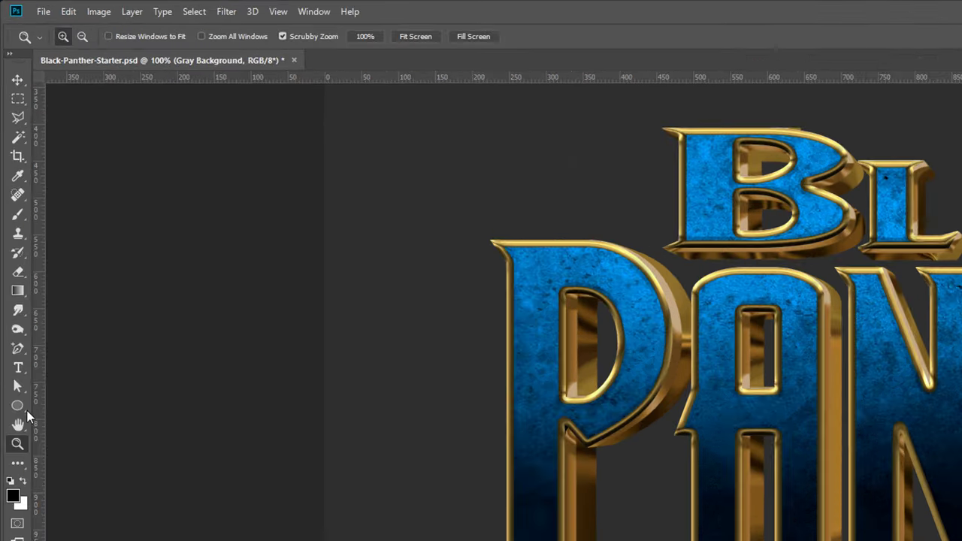
left_click(12, 277)
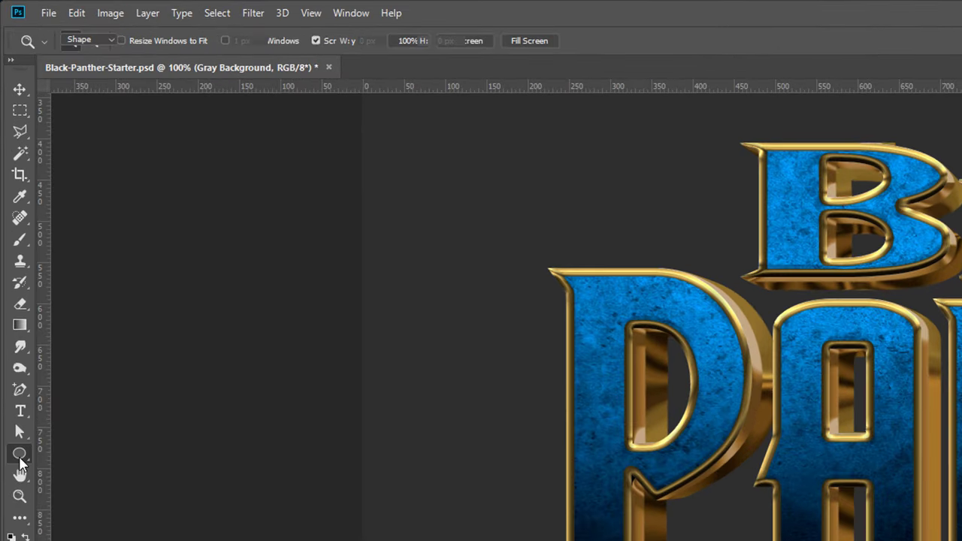
right_click(20, 463)
left_click(113, 520)
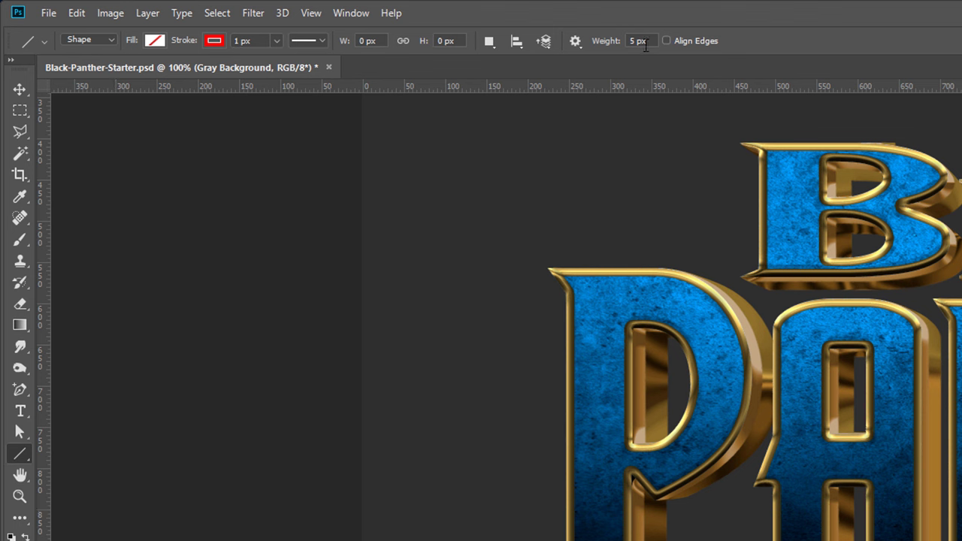
left_click(215, 42)
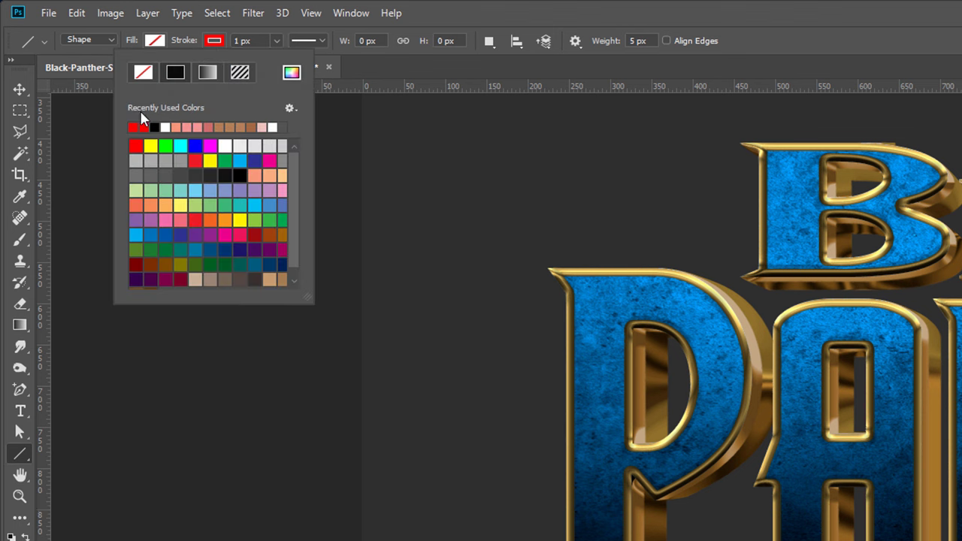
left_click(143, 72)
left_click(155, 41)
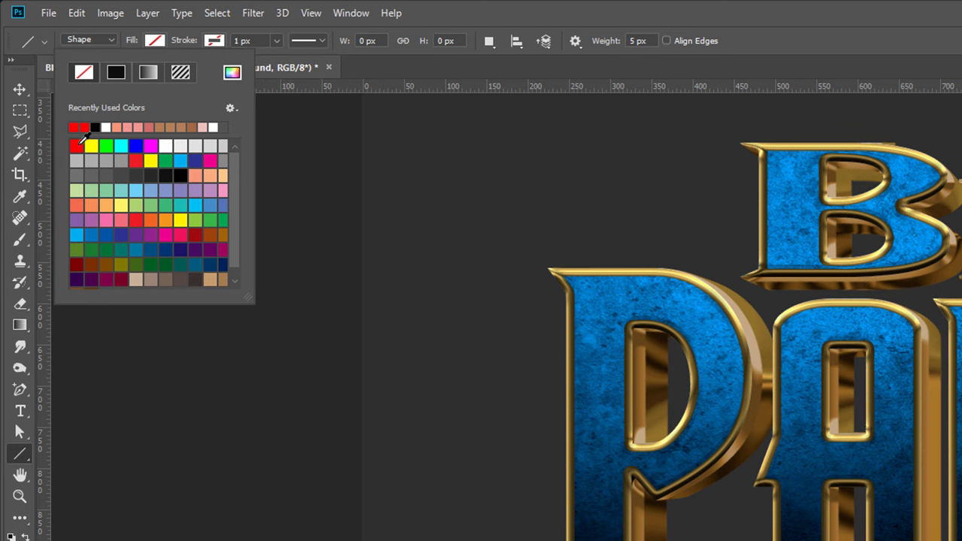
left_click(77, 144)
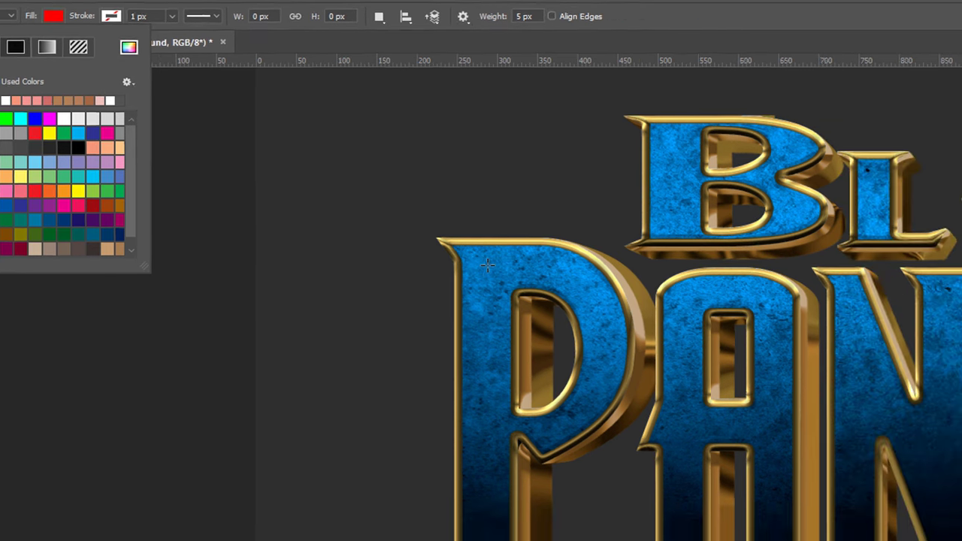
- Draw a straight vertical red line down the stem of the P in PANTHER and move its shape layer above the Text group
left_click_drag(602, 301, 601, 403)
left_click_drag(121, 254, 91, 488)
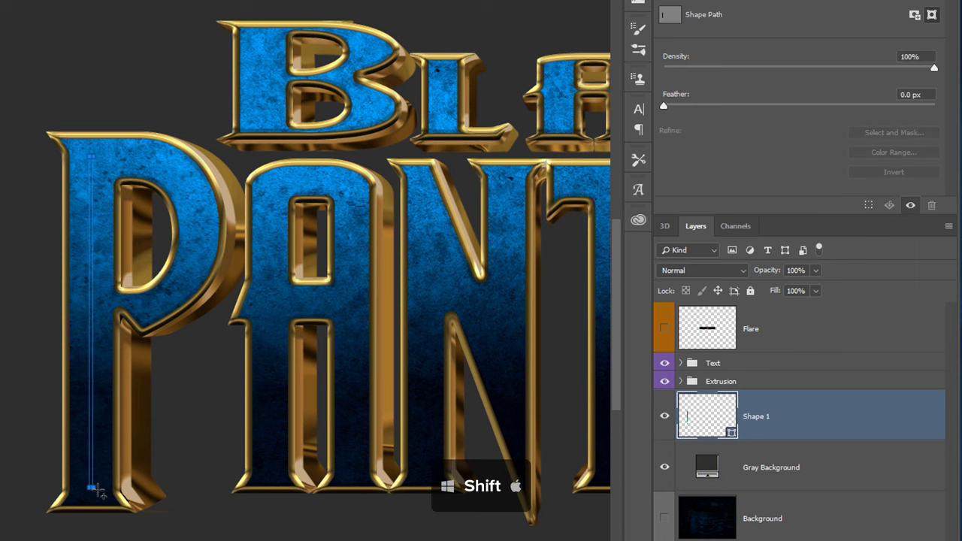
left_click_drag(711, 426, 712, 352)
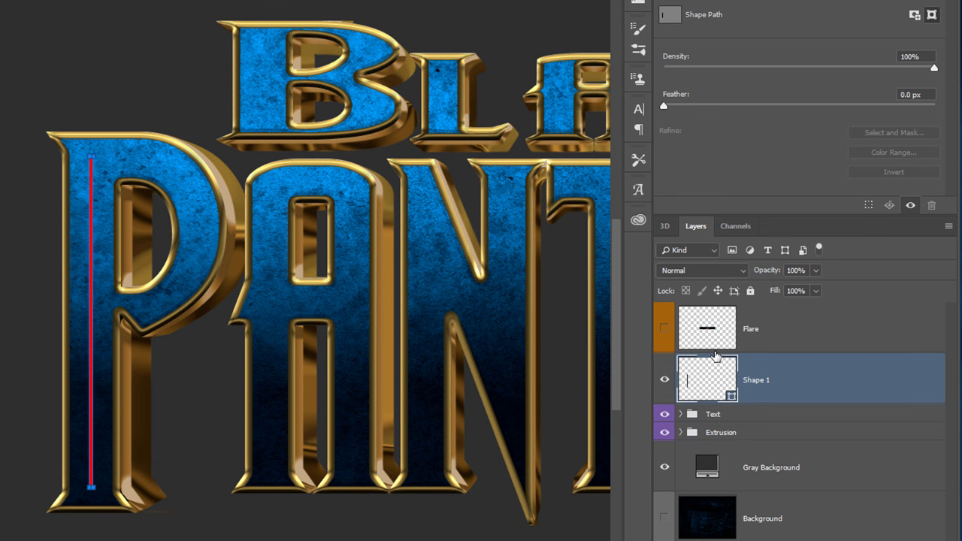